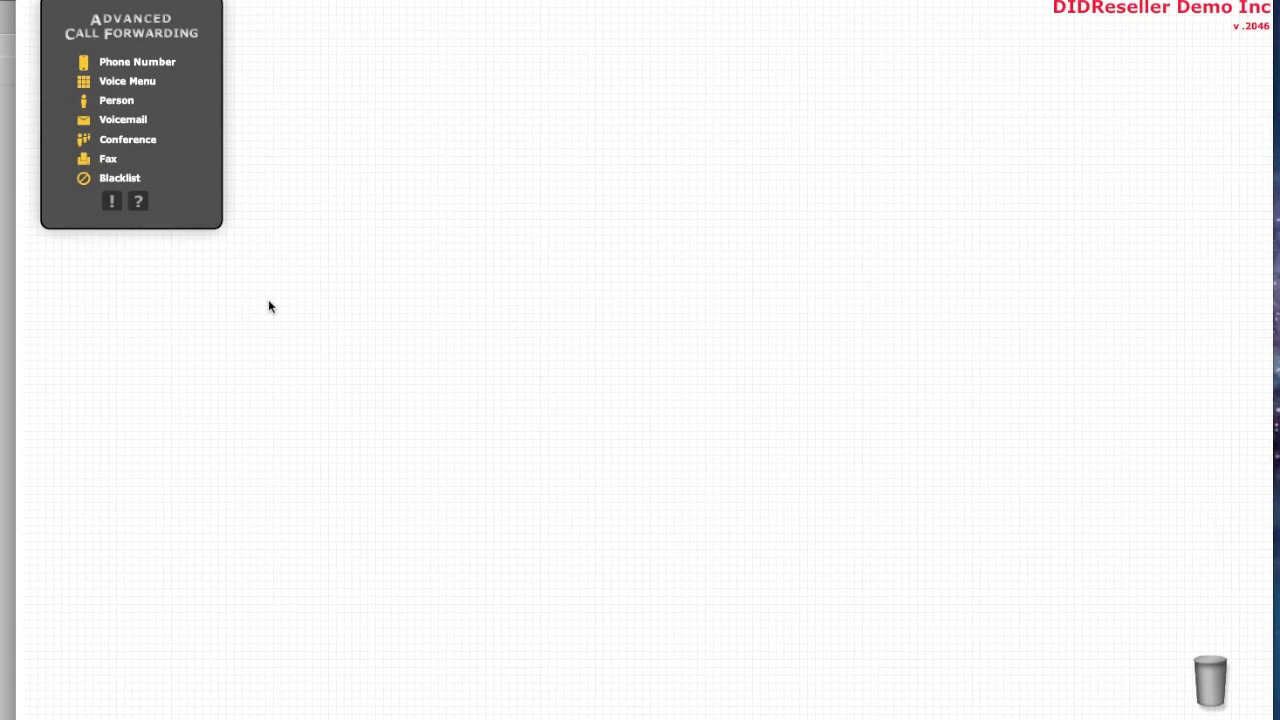
Place a Phone Number node on the canvas and assign the corporate DID number to it
left_click_drag(130, 60, 207, 347)
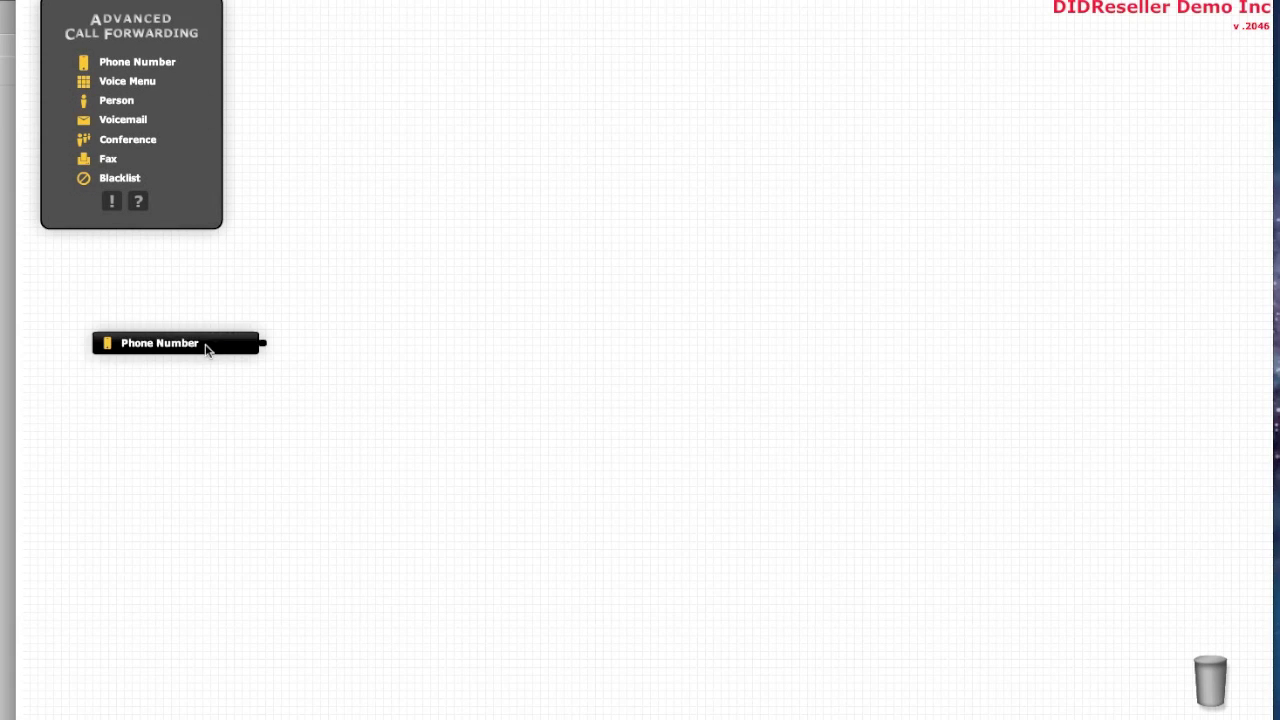
left_click(245, 393)
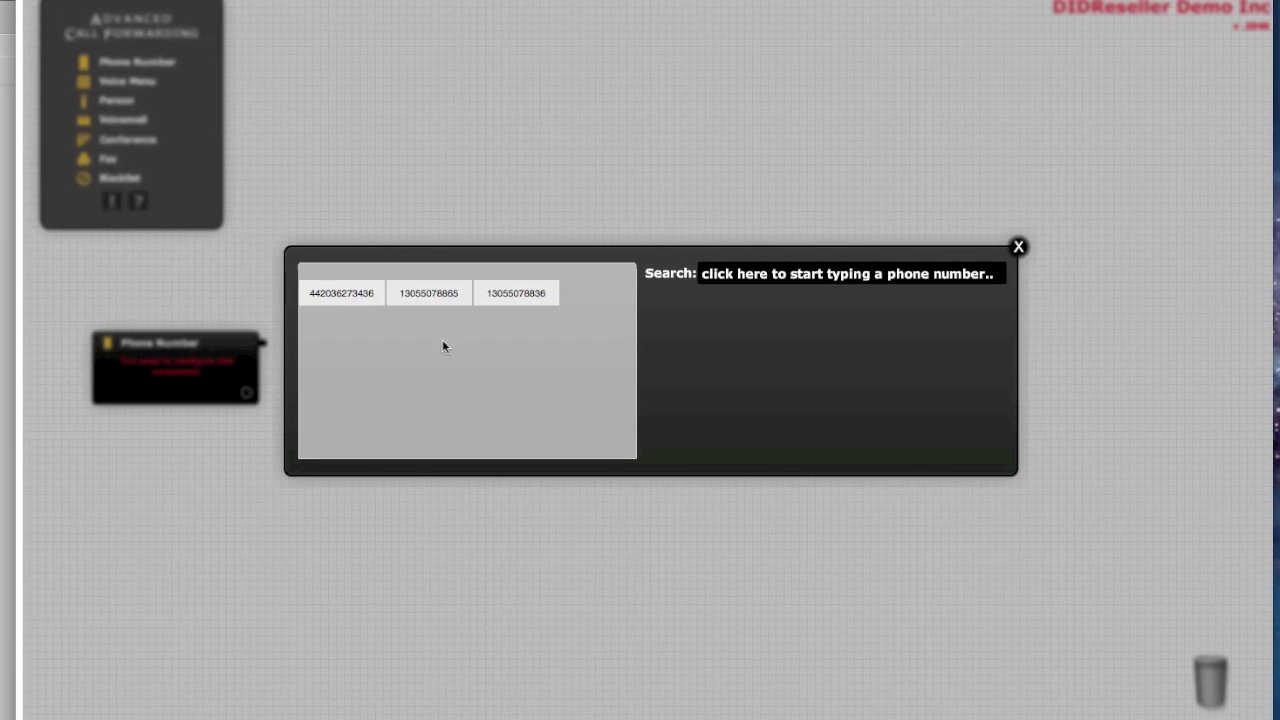
left_click(424, 296)
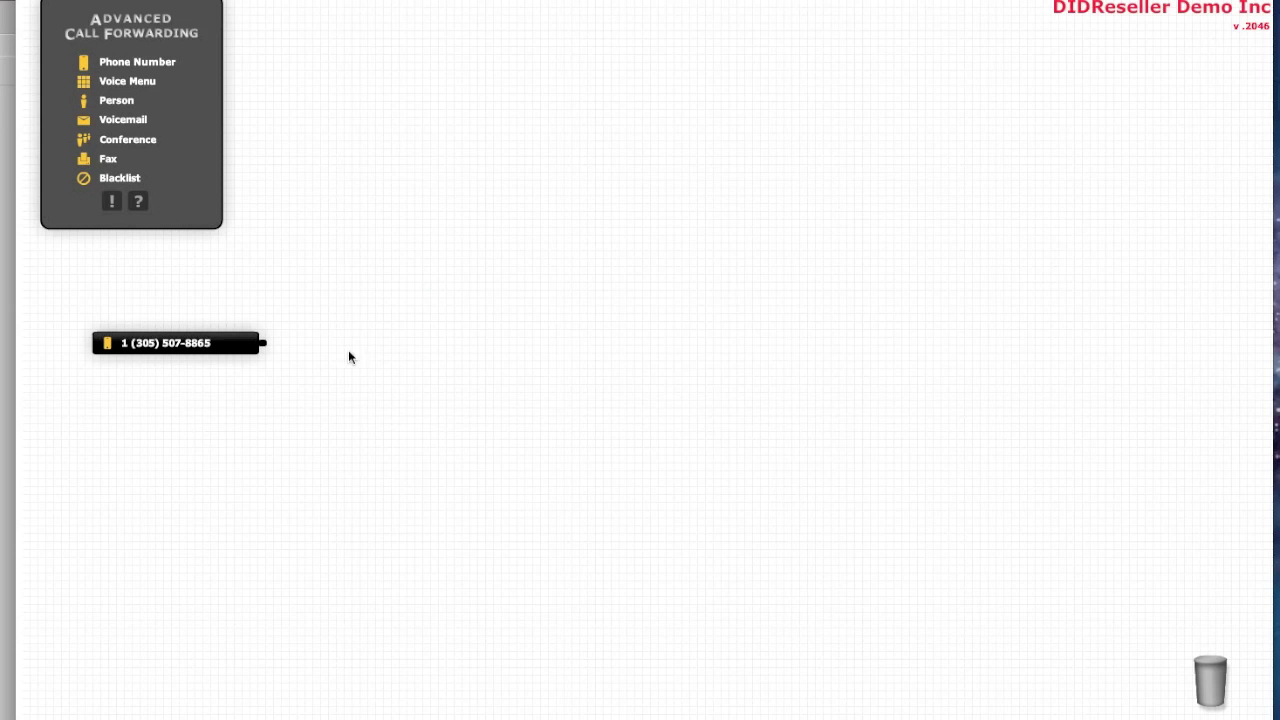
Add a Person node to the canvas and enter the person's name
left_click_drag(110, 106, 521, 343)
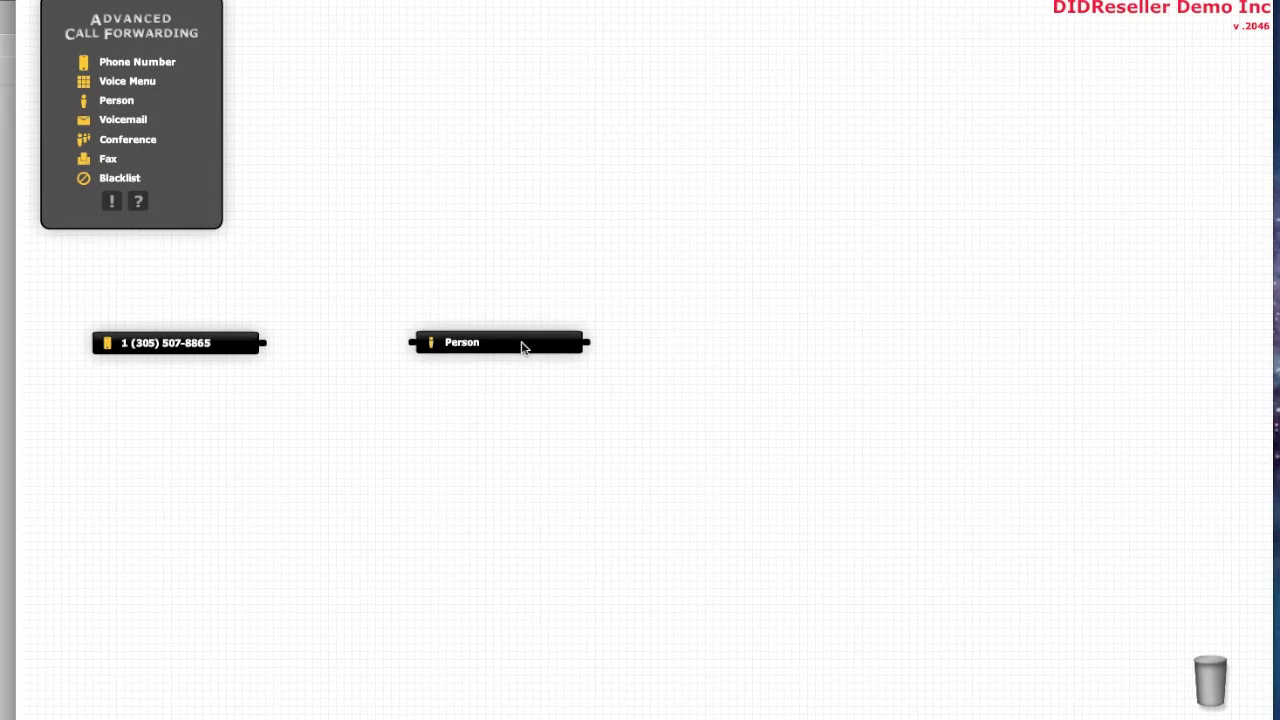
left_click(570, 393)
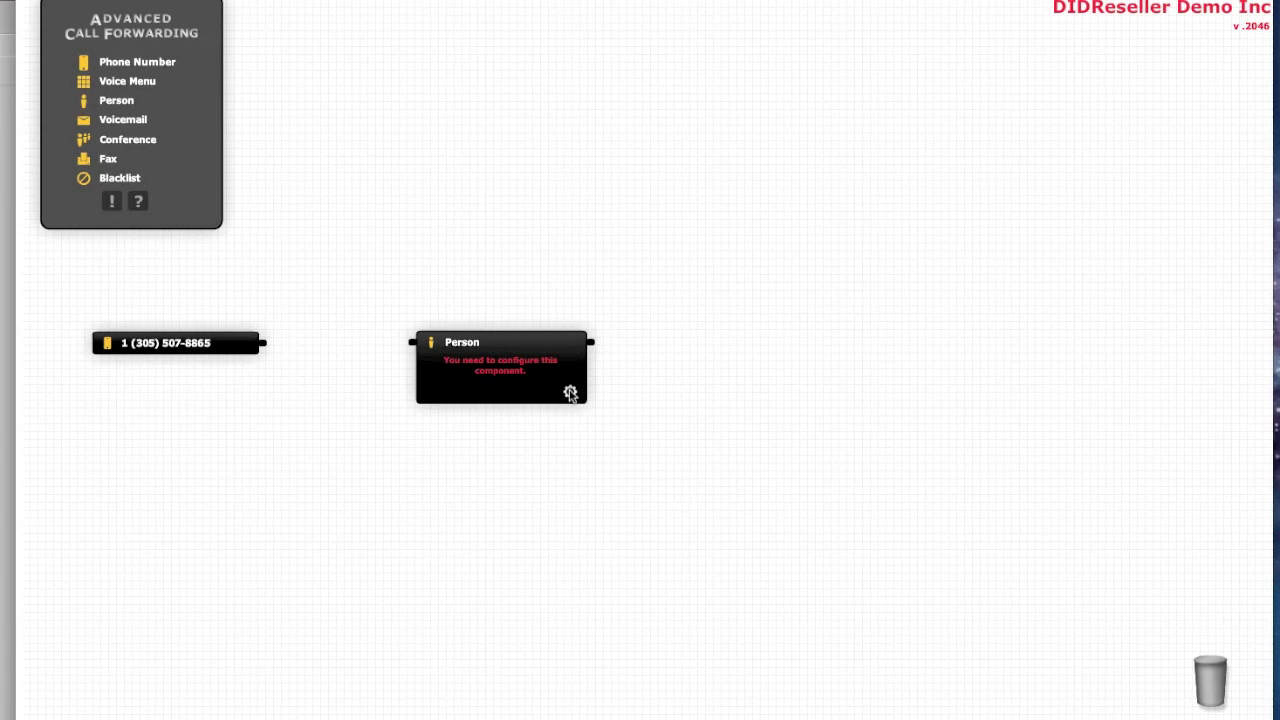
type("Bob")
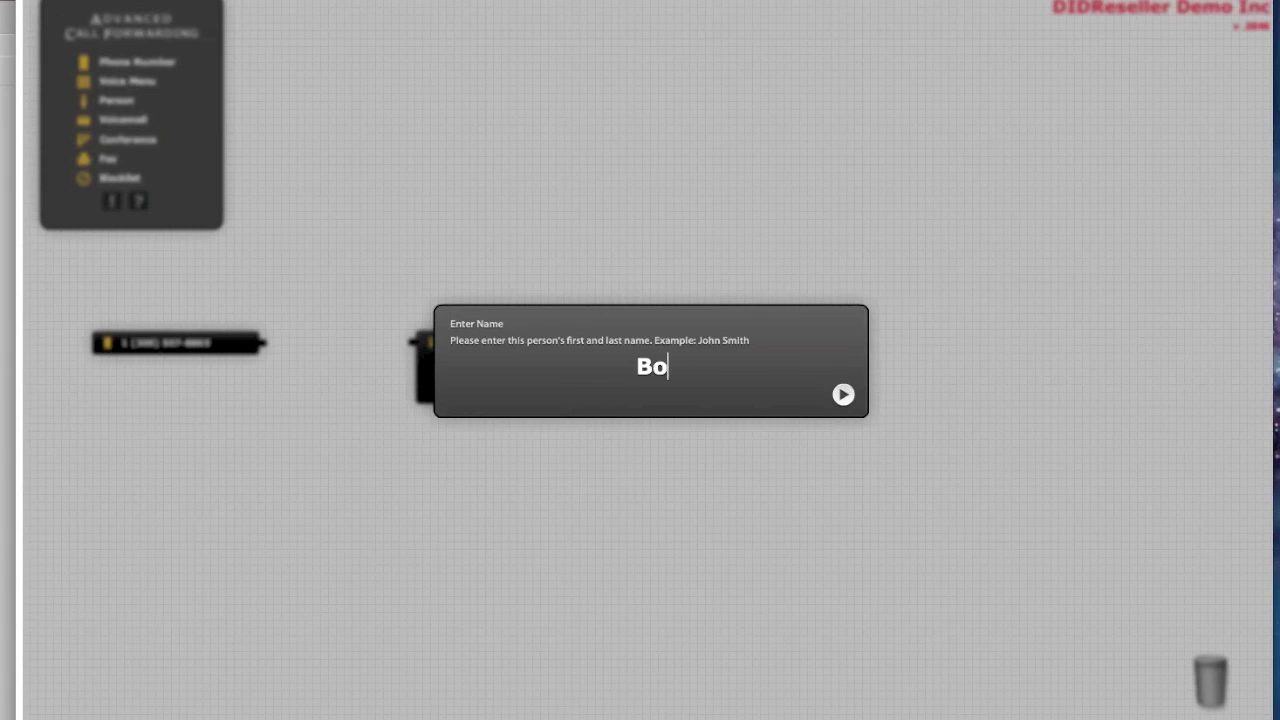
key("Return")
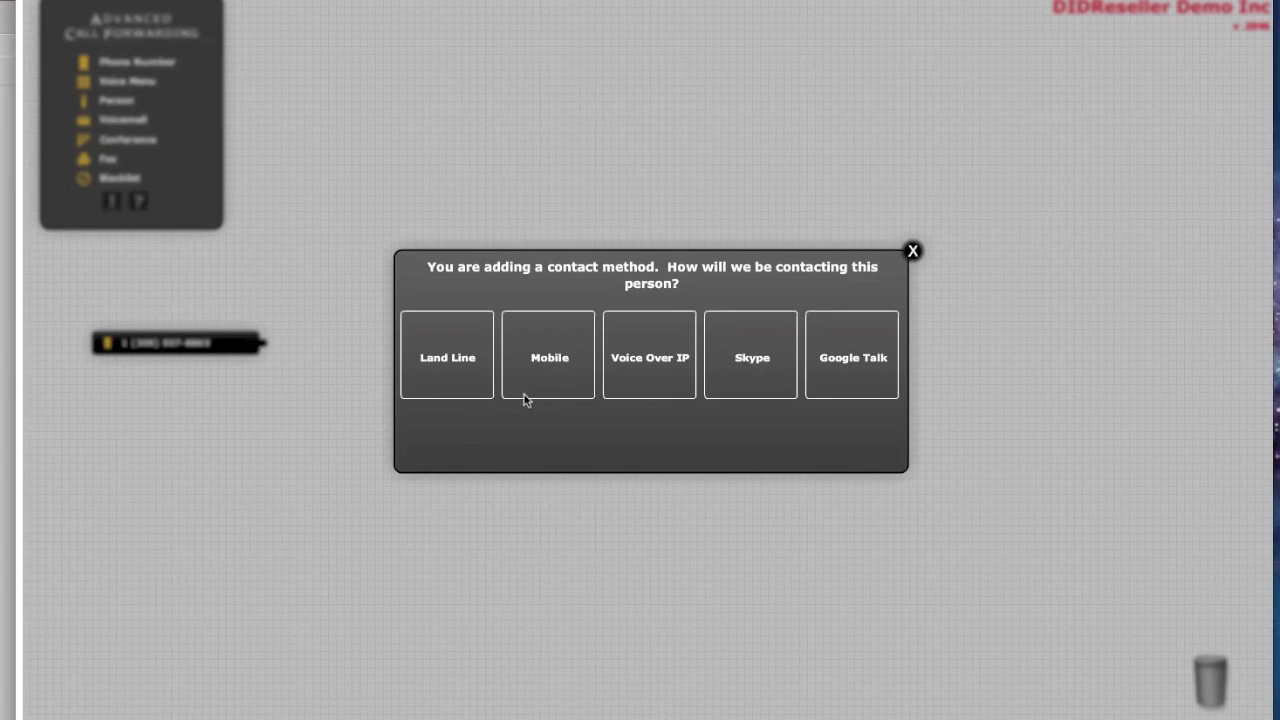
Give the person a mobile contact method with their Canadian mobile number, labelled Mobile
left_click(545, 360)
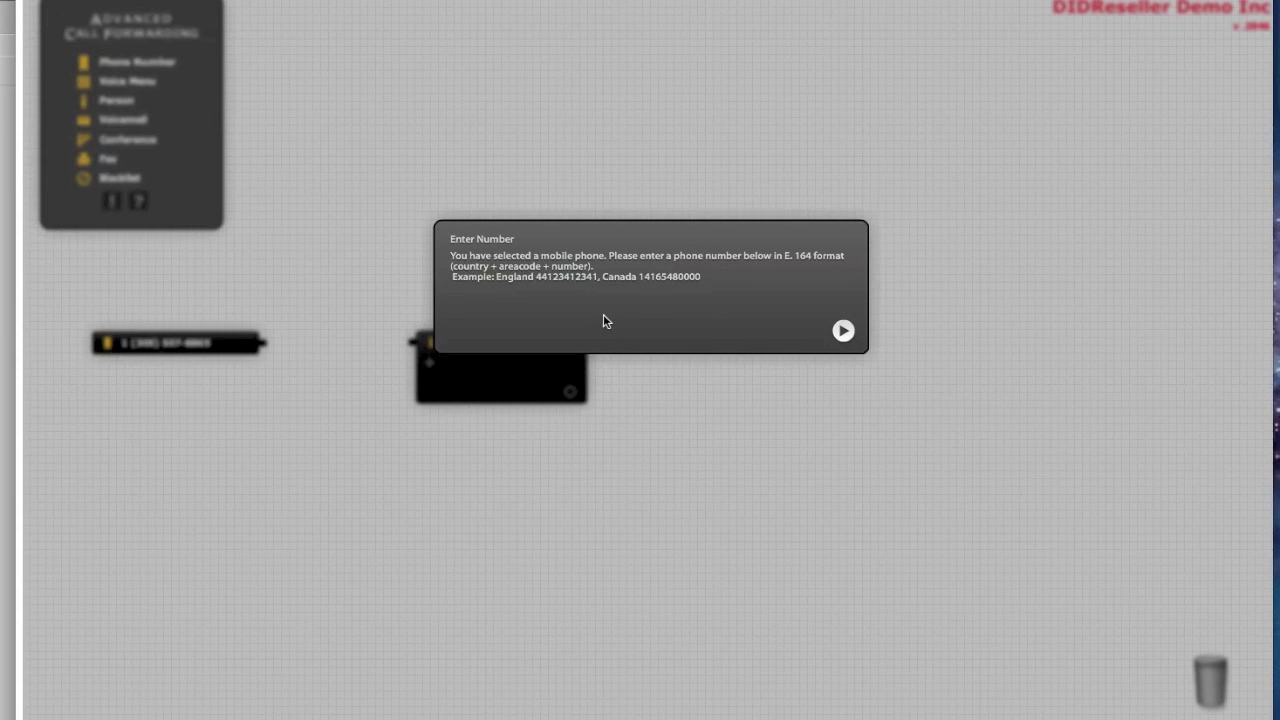
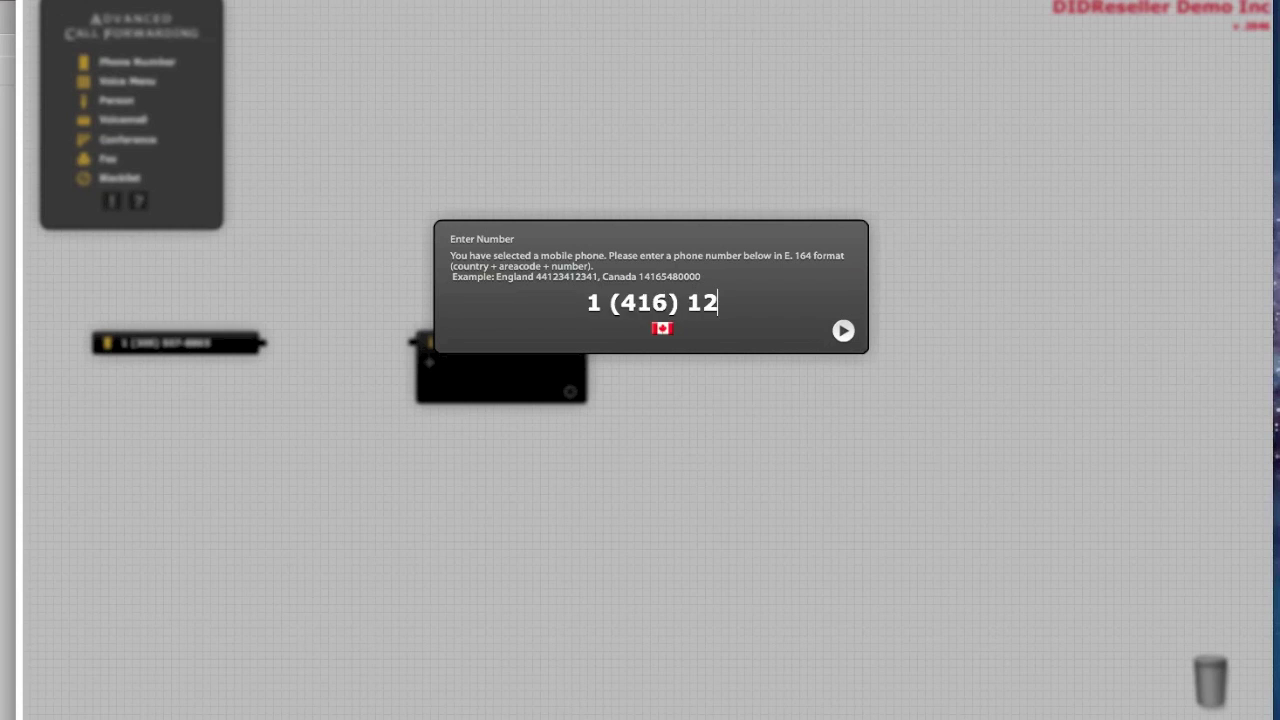
key("BackSpace")
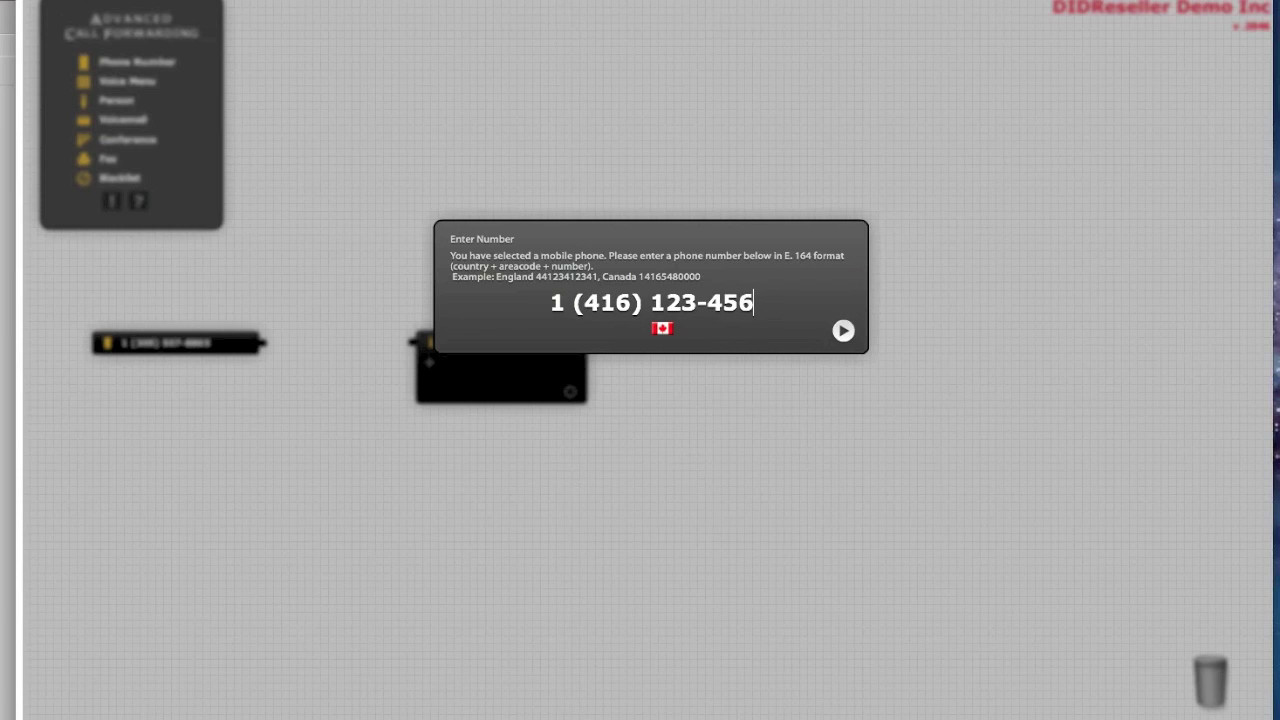
left_click(843, 331)
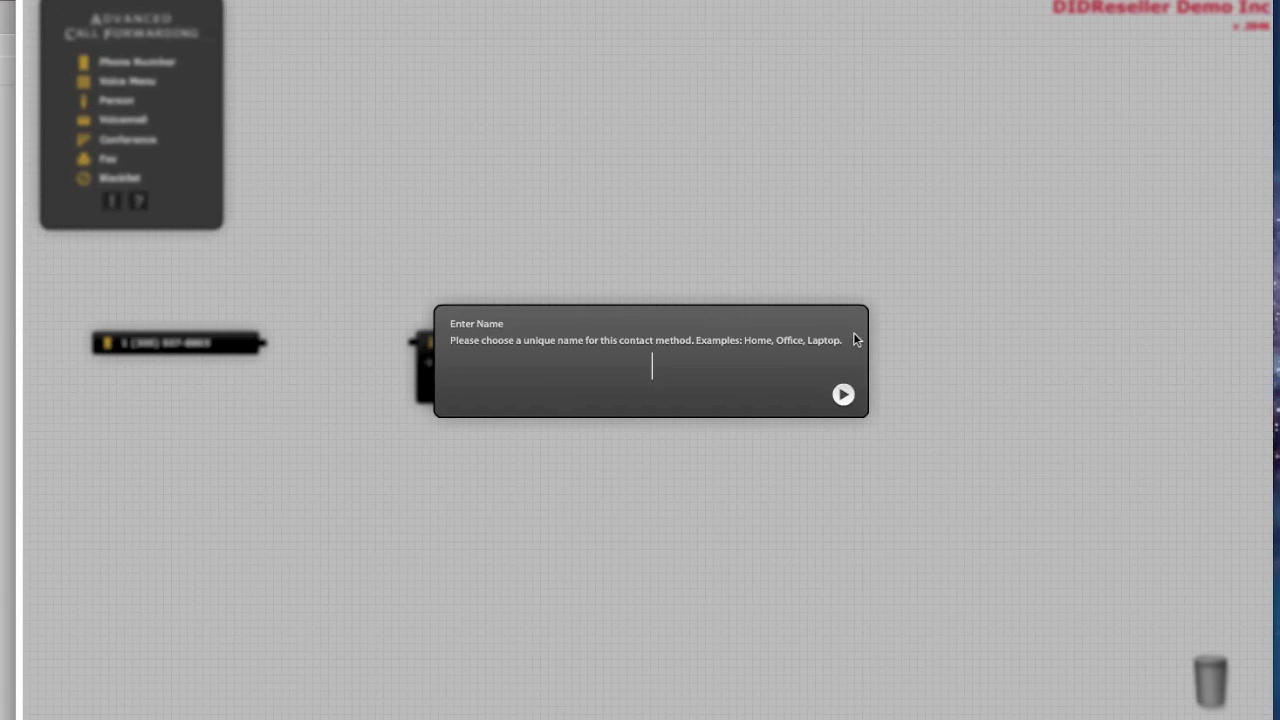
type("Mobil")
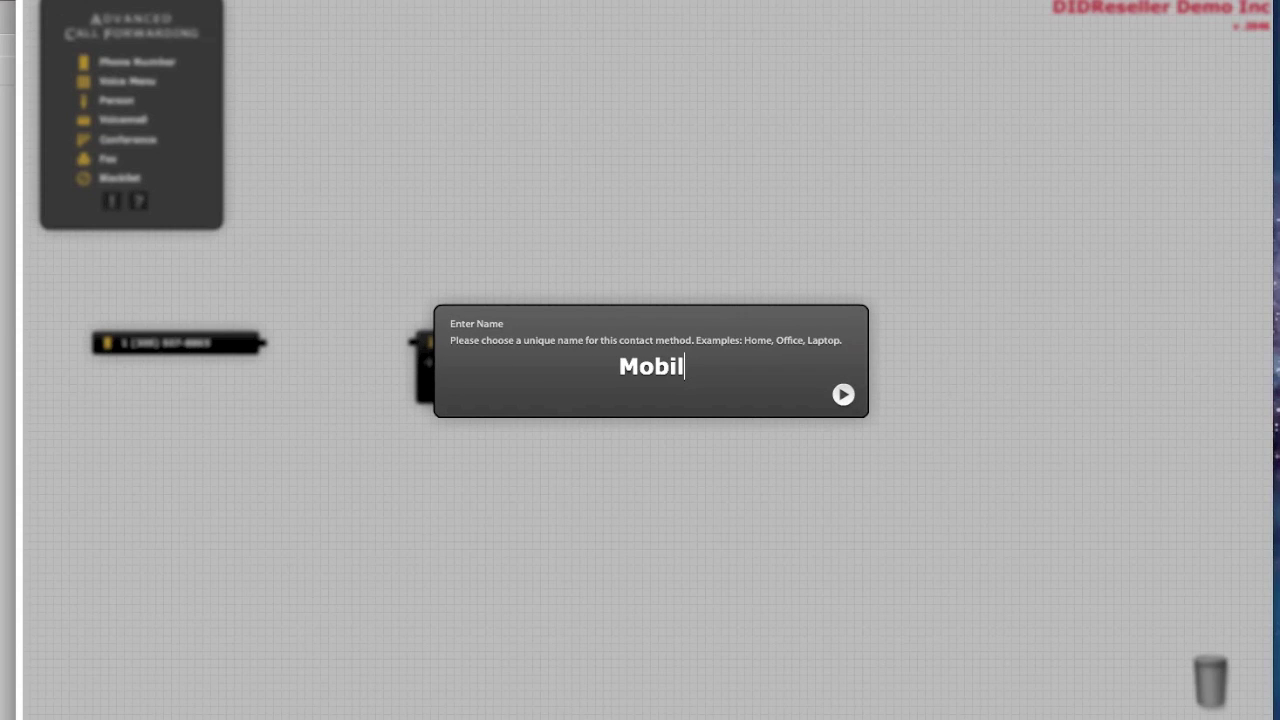
type("e")
key("Return")
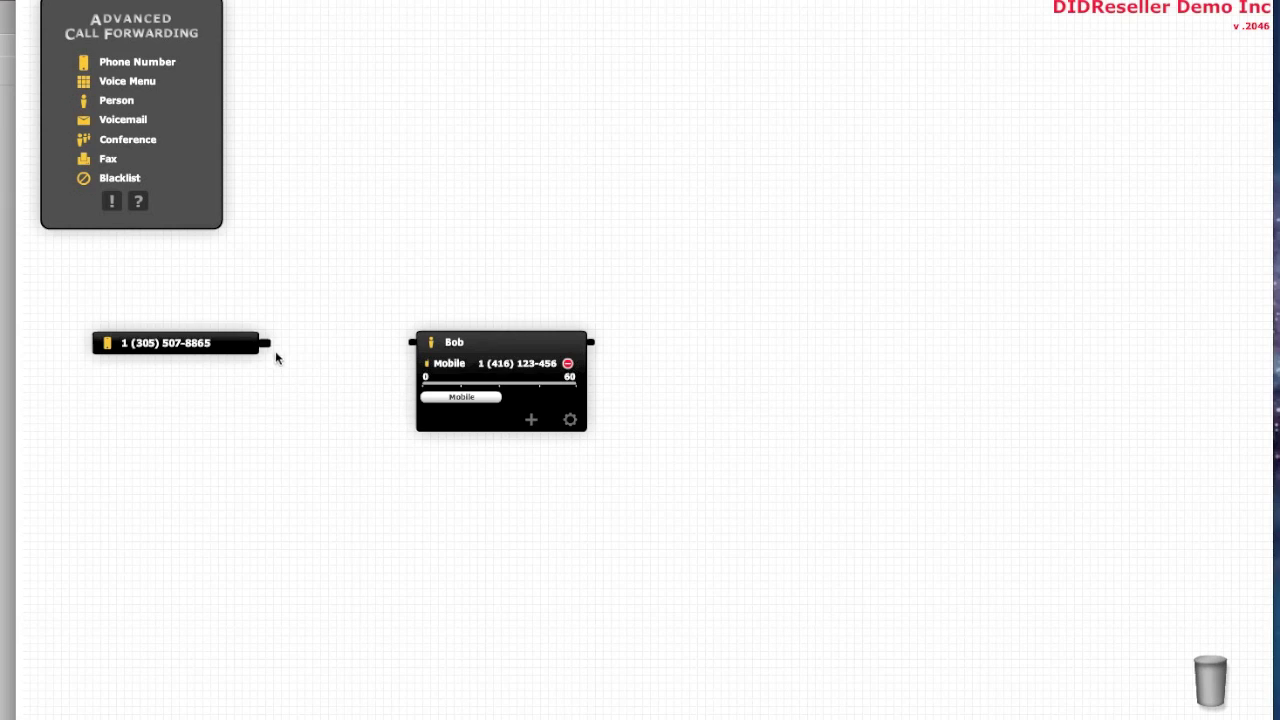
Wire the corporate number node to the person node and nudge the person node right
left_click_drag(268, 347, 405, 342)
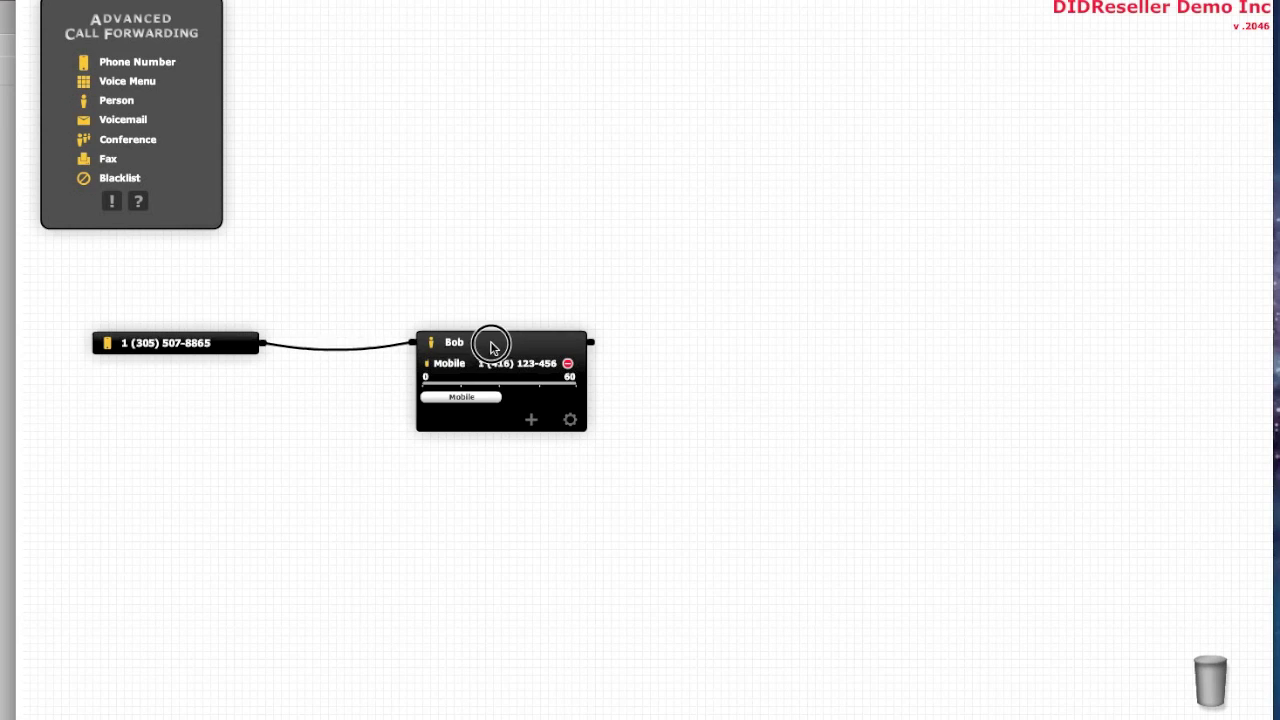
left_click_drag(491, 338, 523, 335)
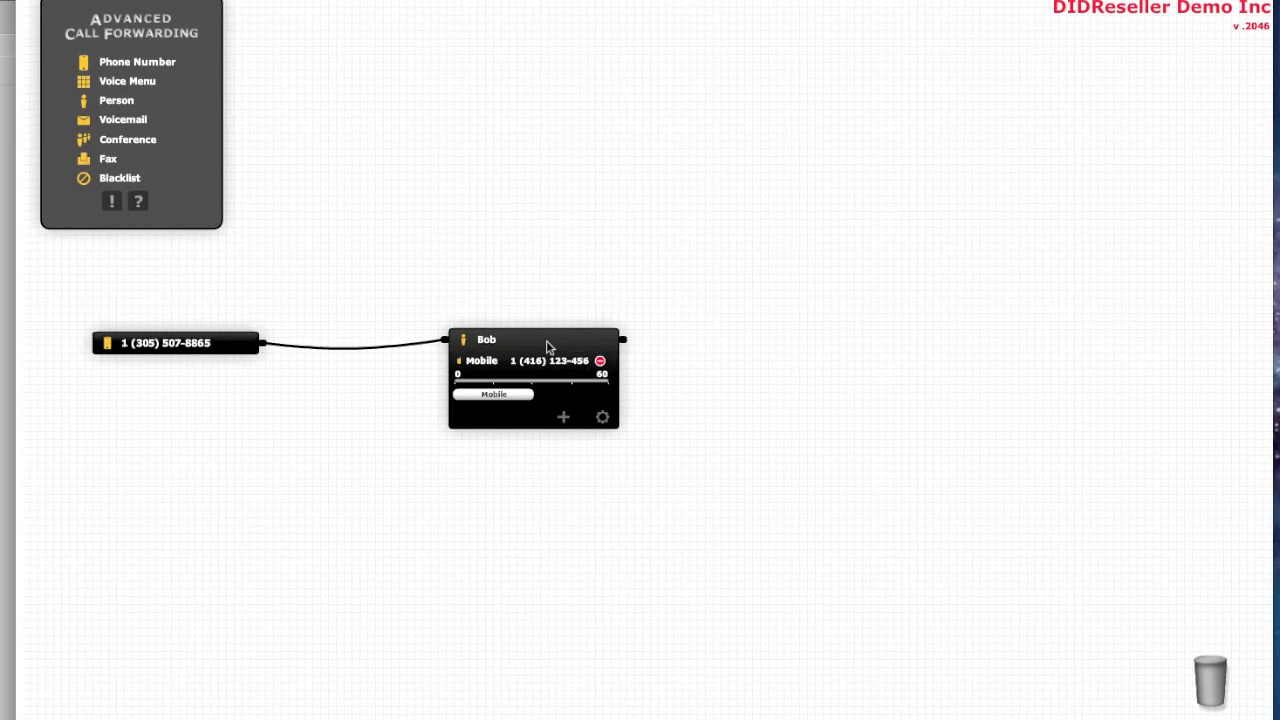
left_click(547, 346)
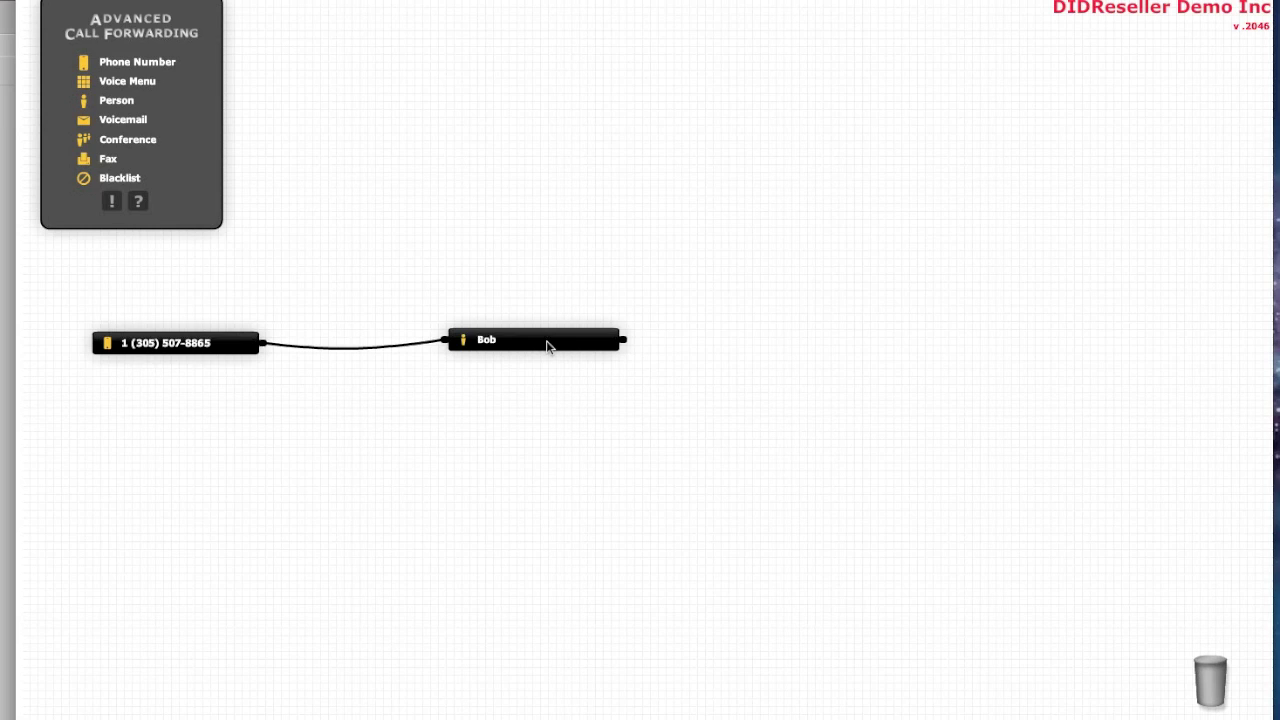
left_click(547, 346)
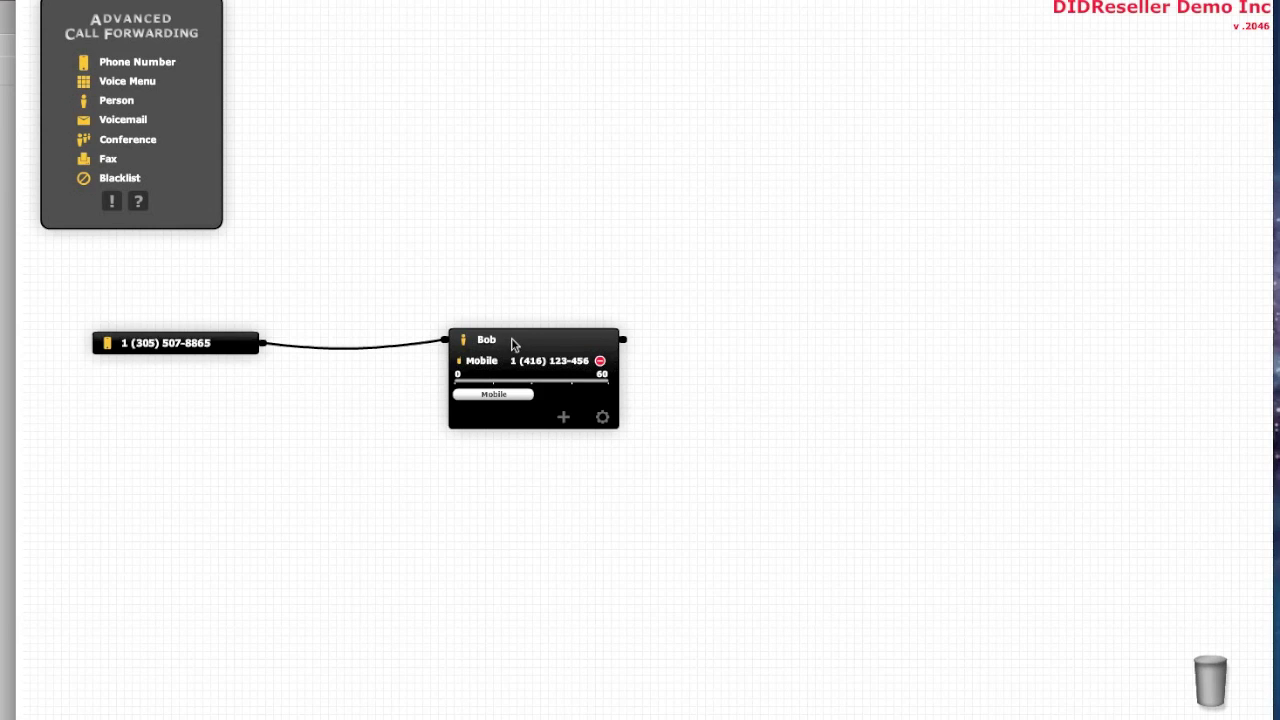
Move the number and person nodes slightly higher on the canvas
left_click(512, 344)
left_click_drag(210, 347, 193, 324)
left_click_drag(520, 337, 540, 305)
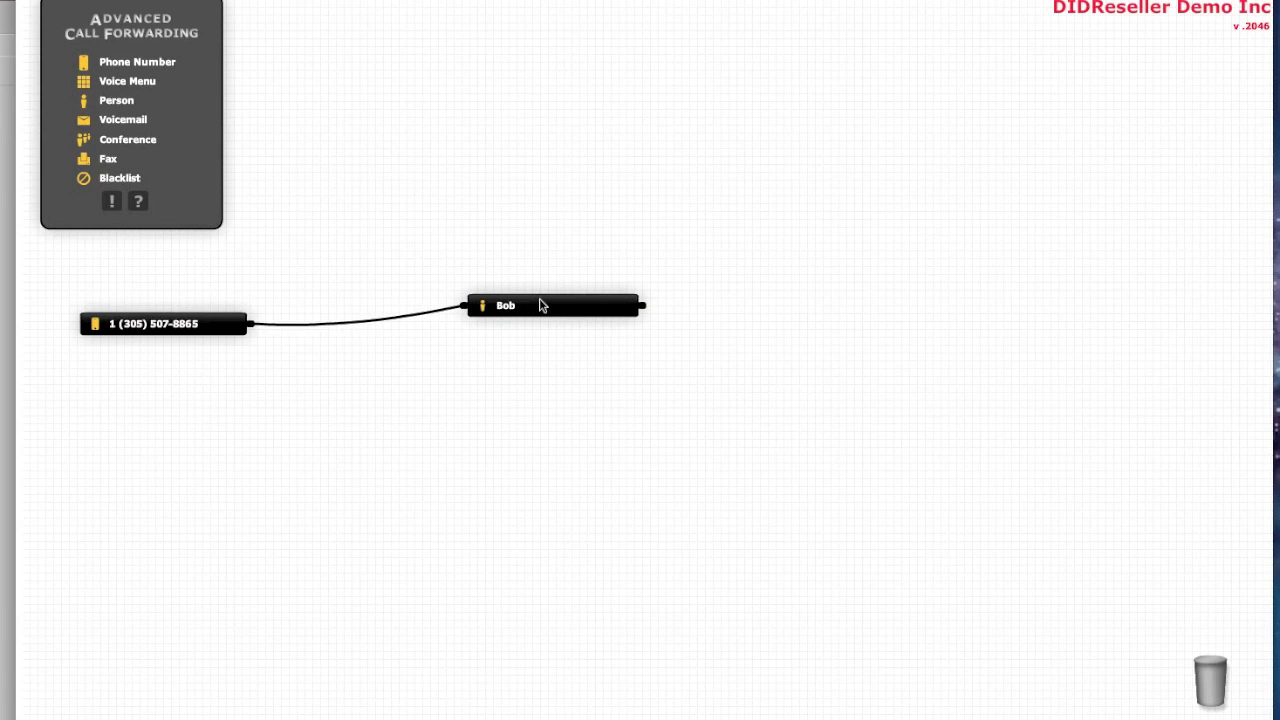
left_click(541, 306)
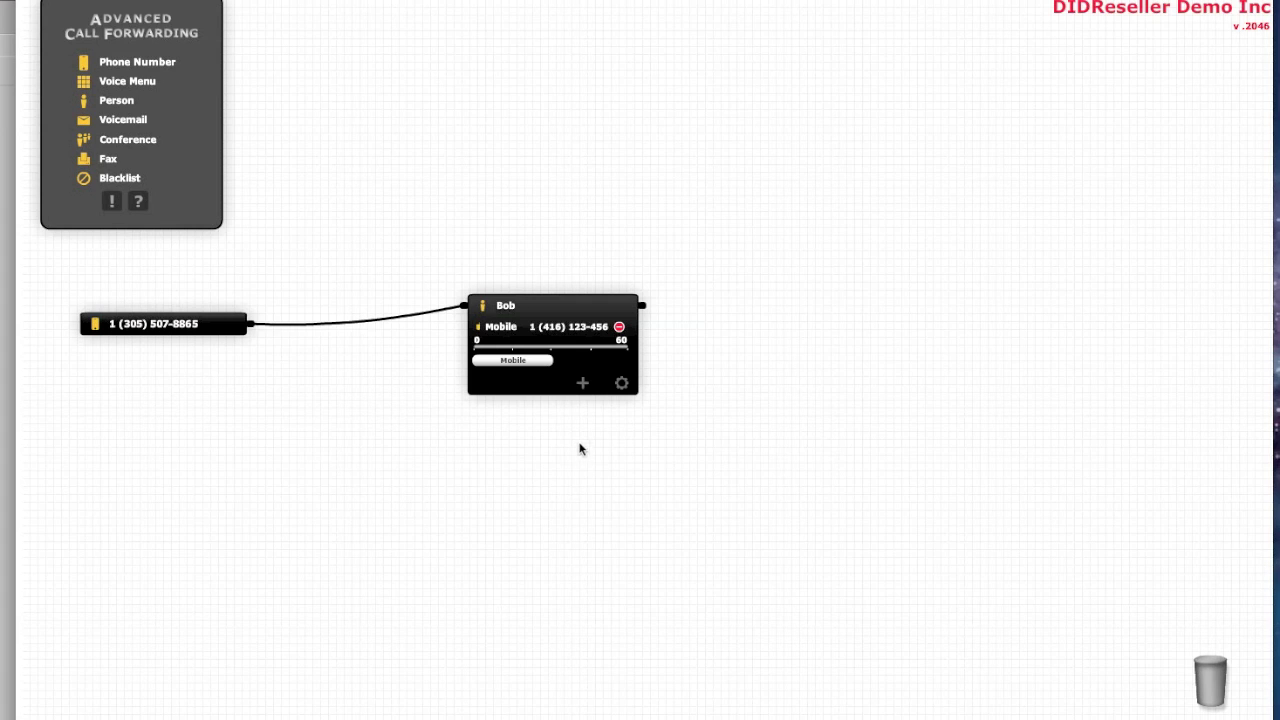
Add a Land Line contact method with the office number, named Office
left_click(582, 383)
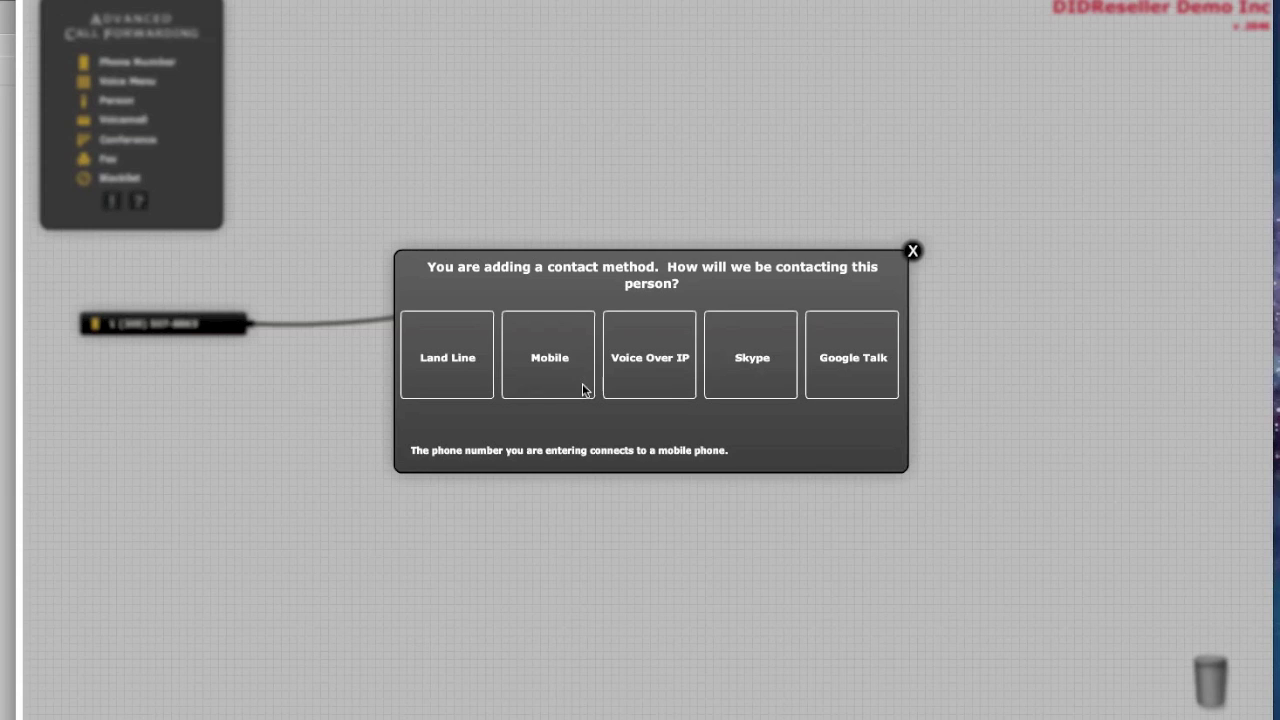
left_click(448, 359)
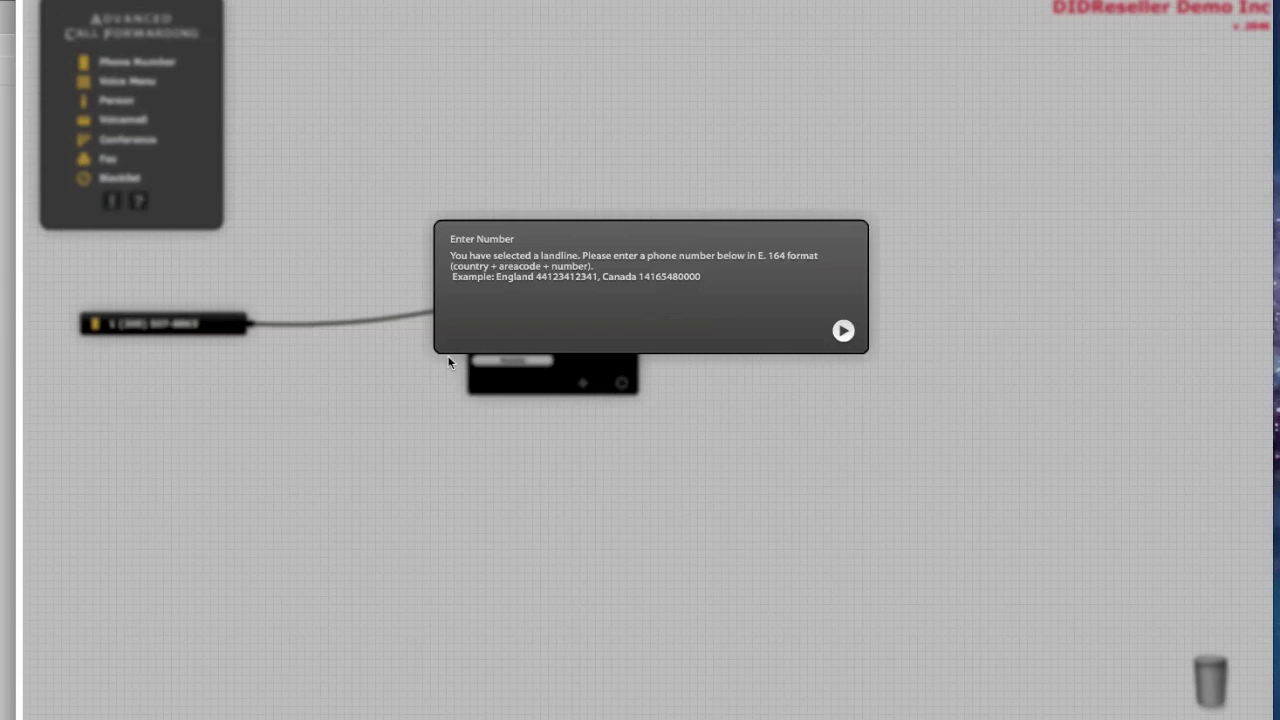
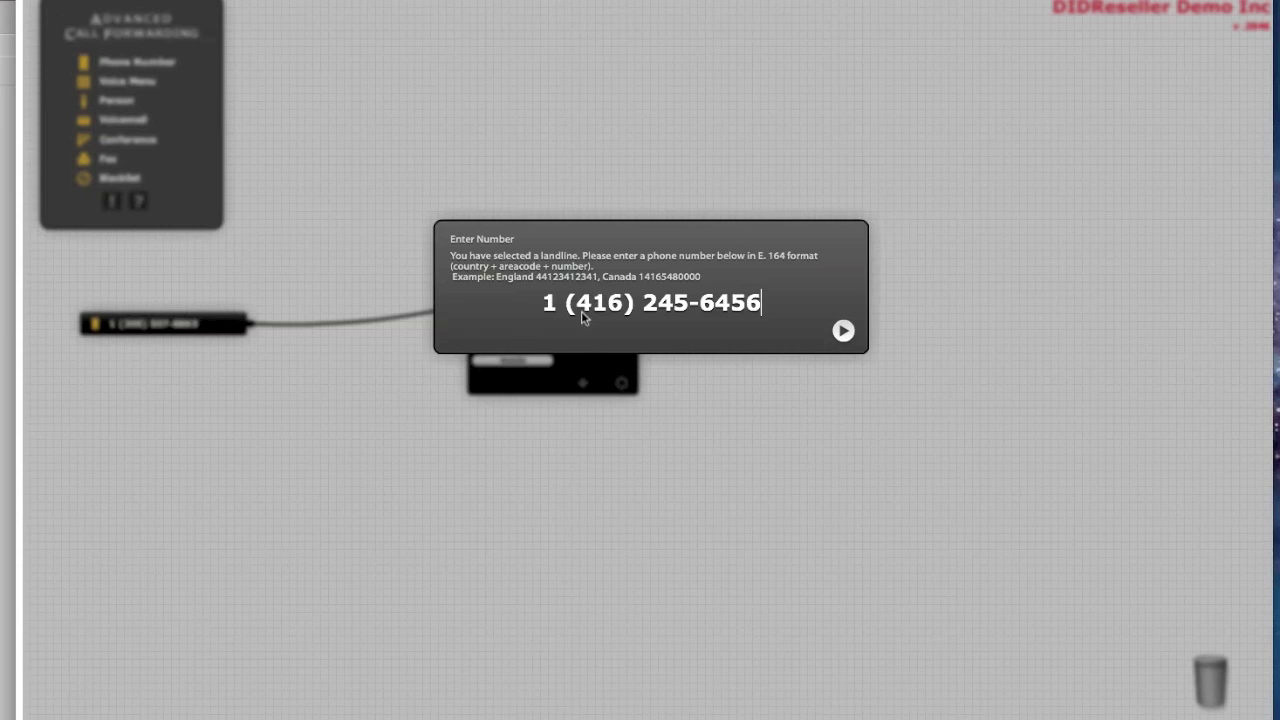
left_click(843, 331)
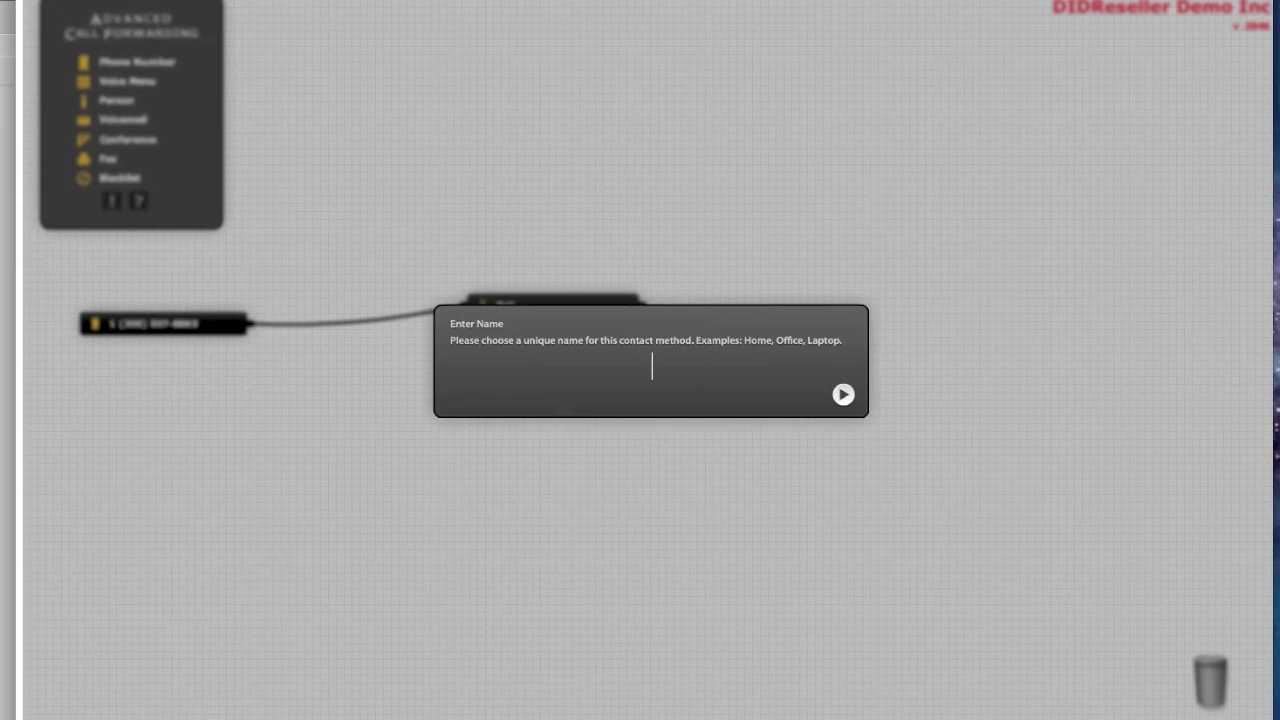
type("Office")
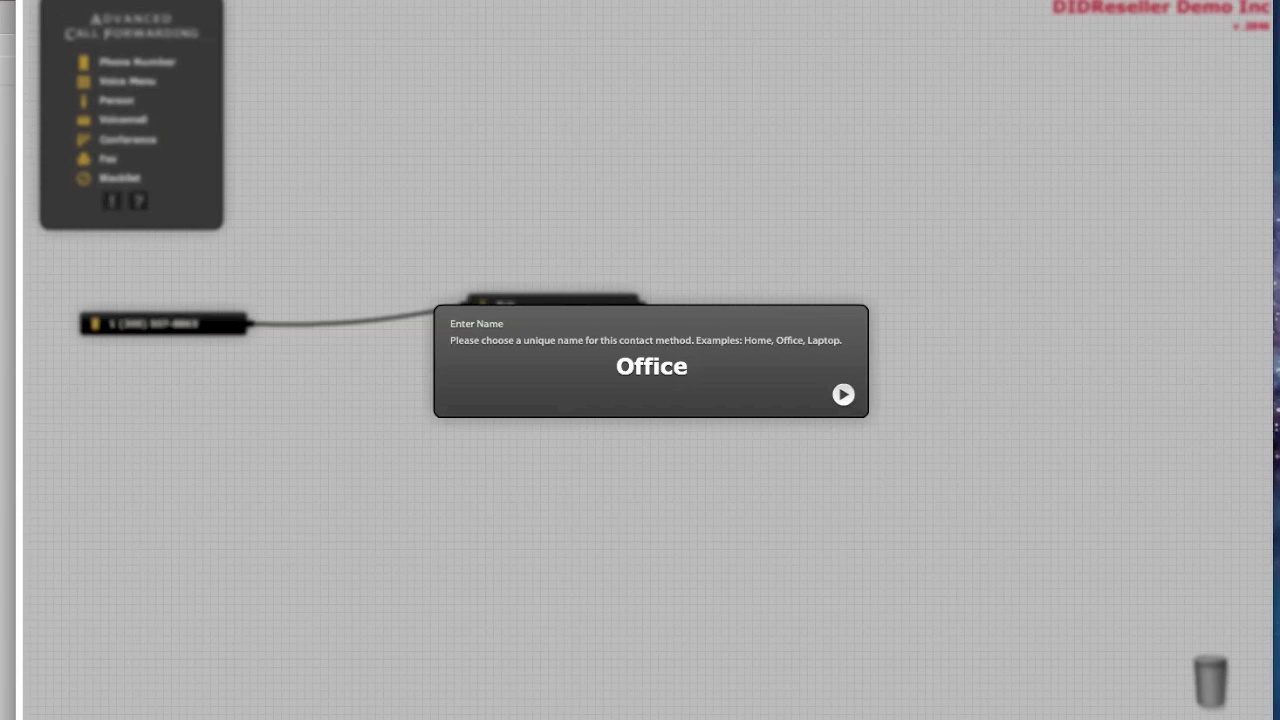
key("Return")
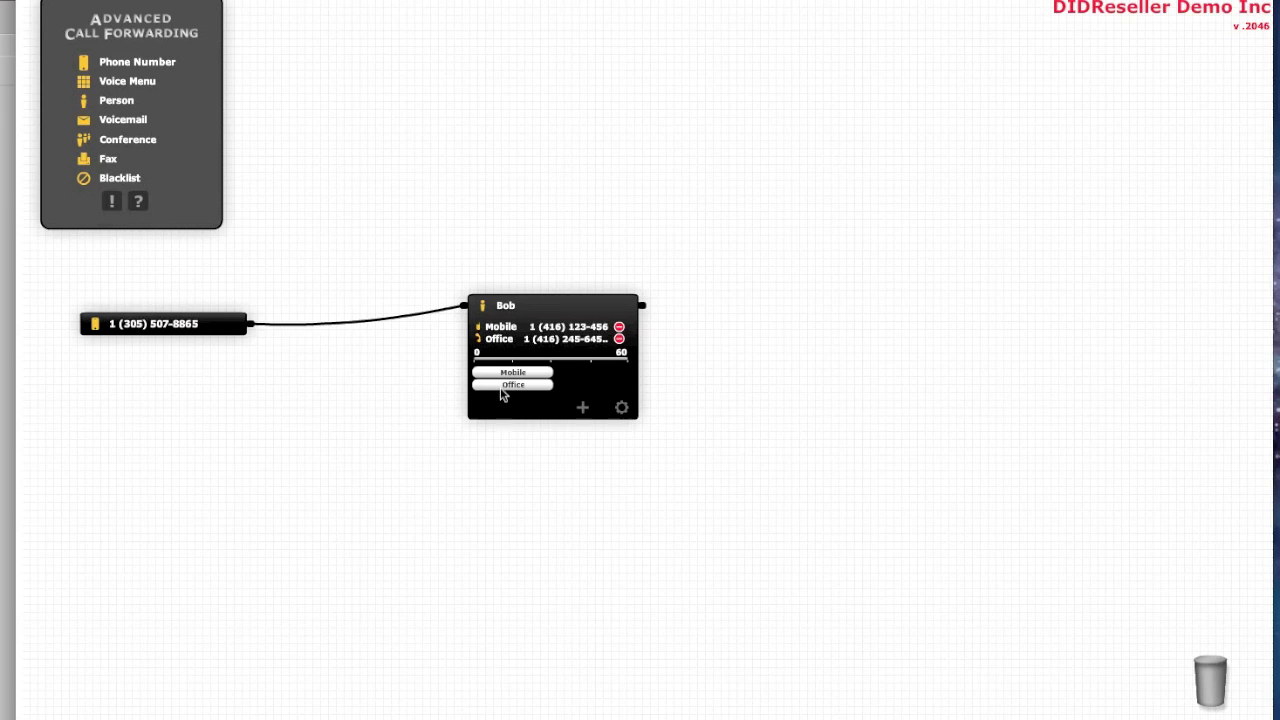
Stretch the Office ring window to span 0–60 seconds on the ring-time slider
scroll(518, 390, "down", 1)
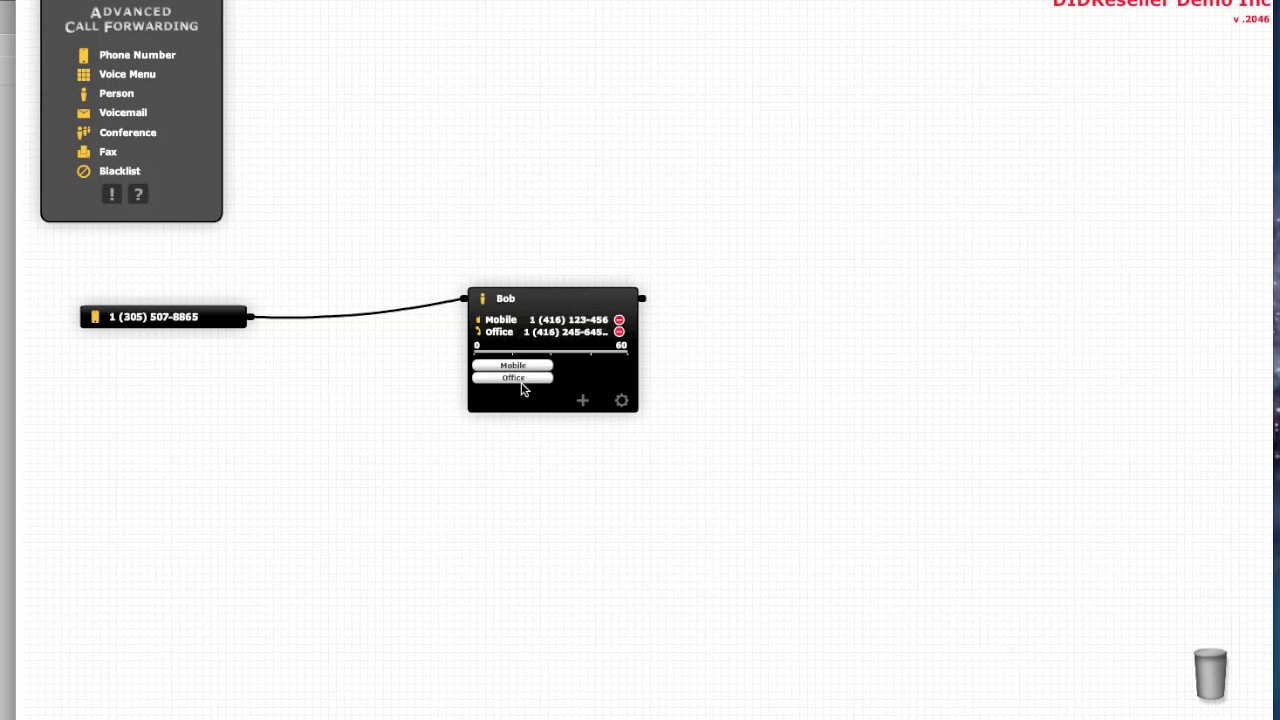
scroll(521, 390, "down", 1)
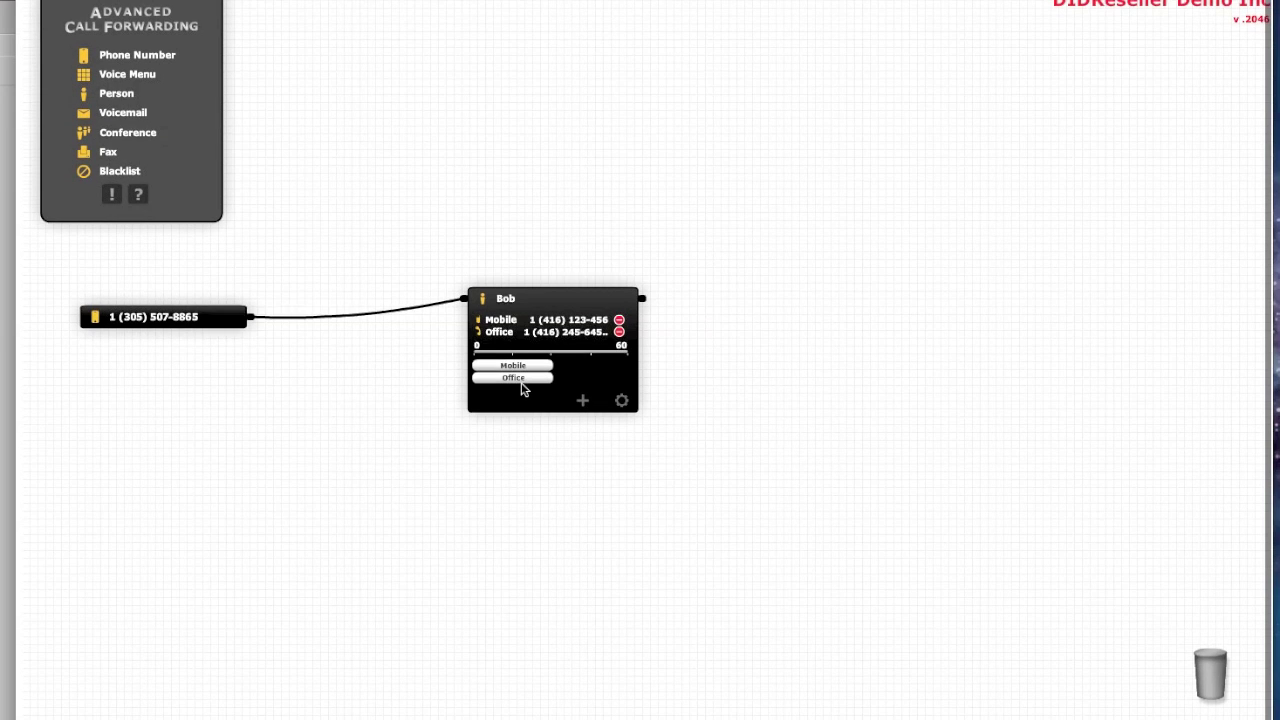
scroll(521, 390, "up", 1)
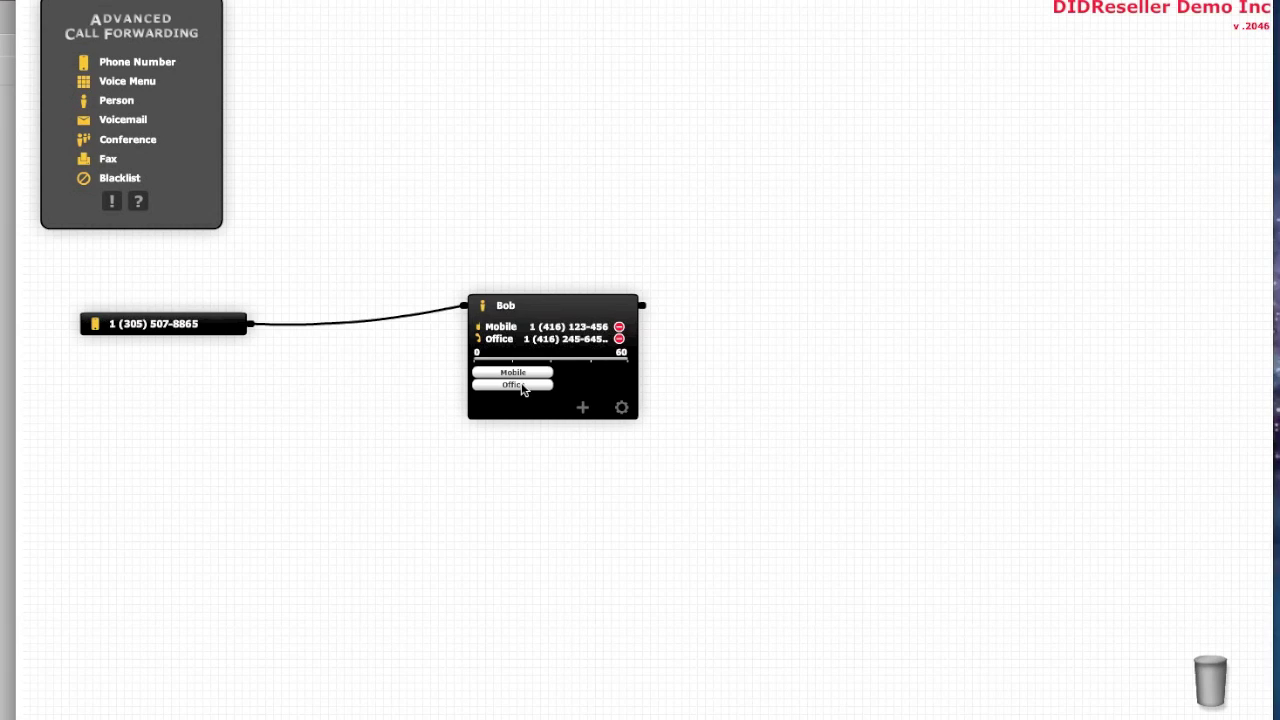
left_click_drag(524, 390, 601, 390)
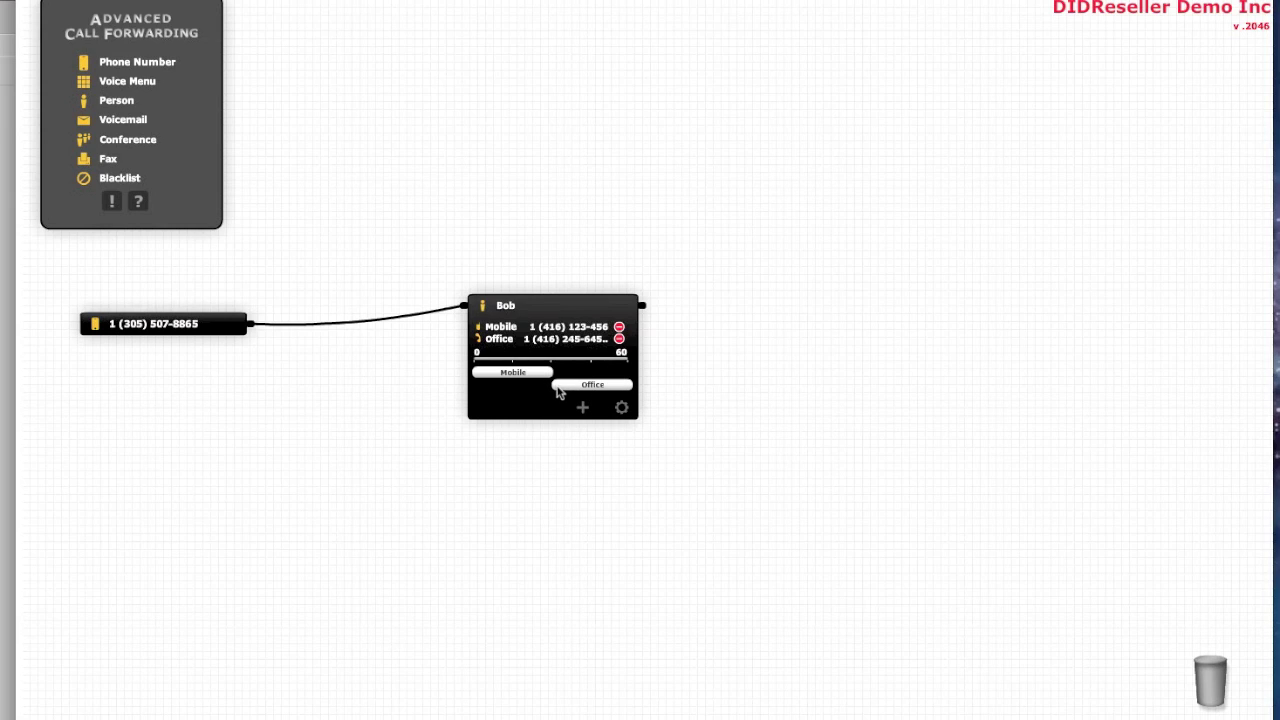
left_click_drag(558, 392, 472, 390)
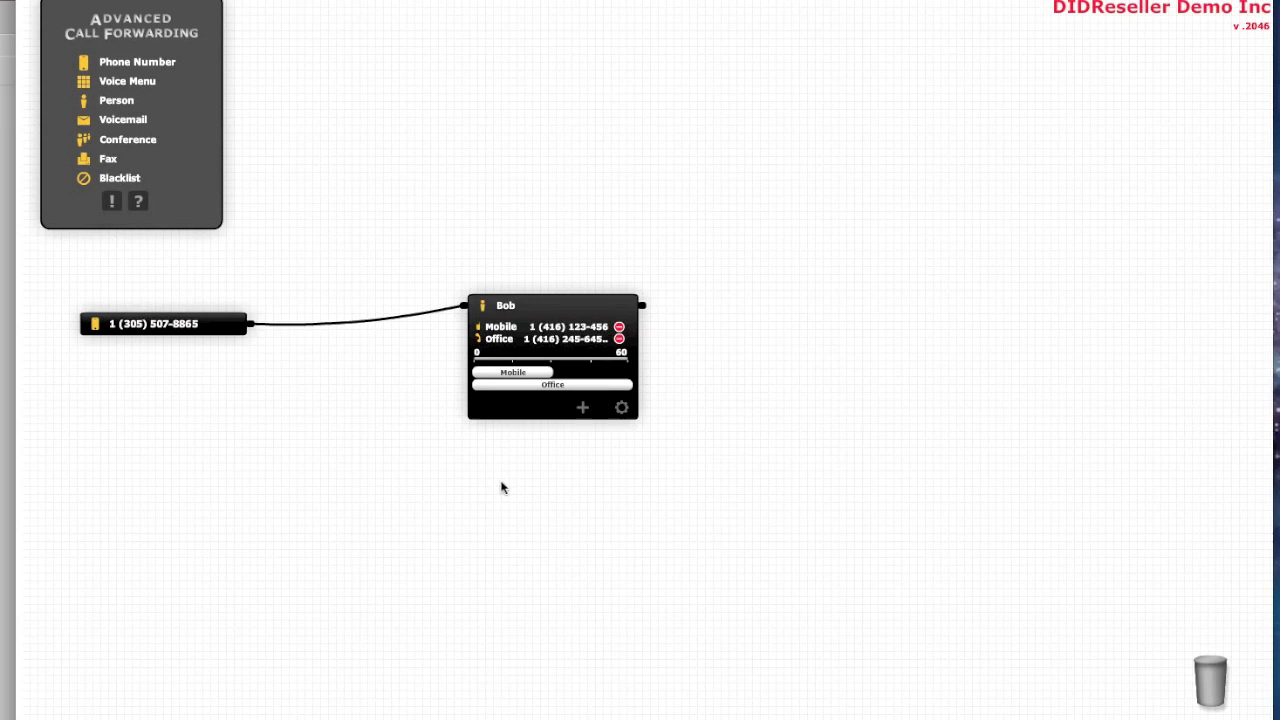
left_click(586, 305)
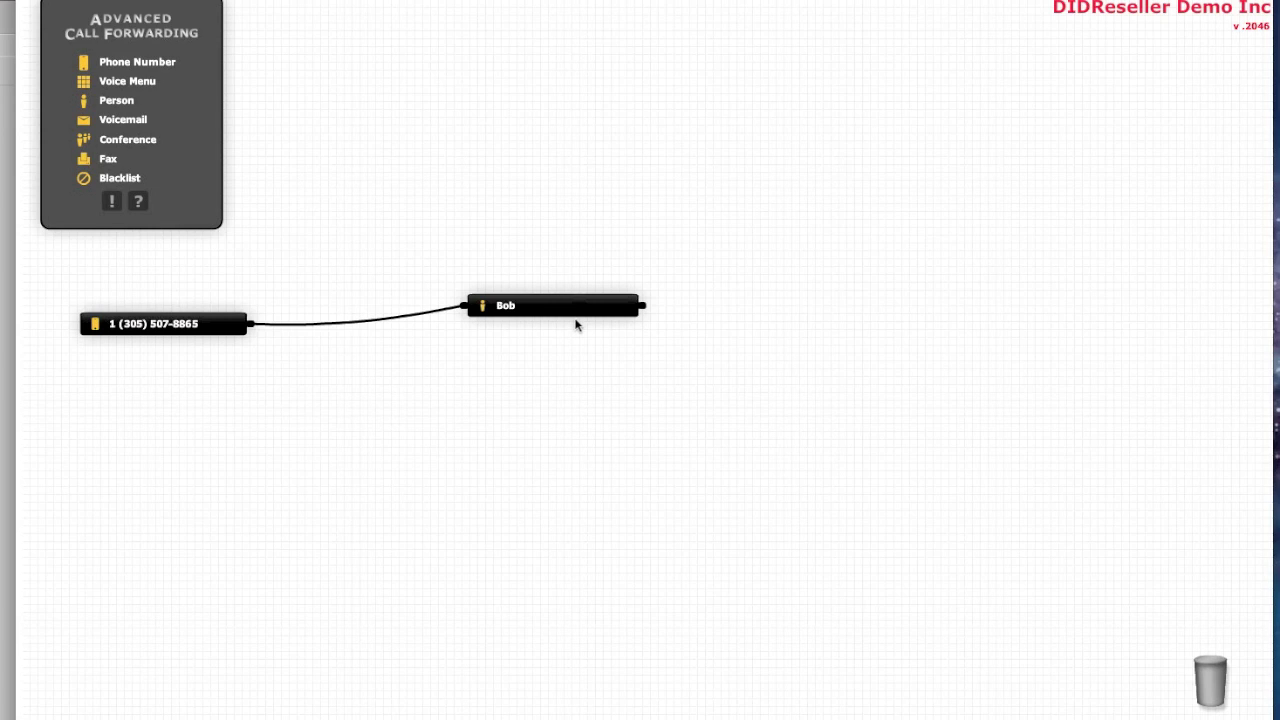
left_click(567, 307)
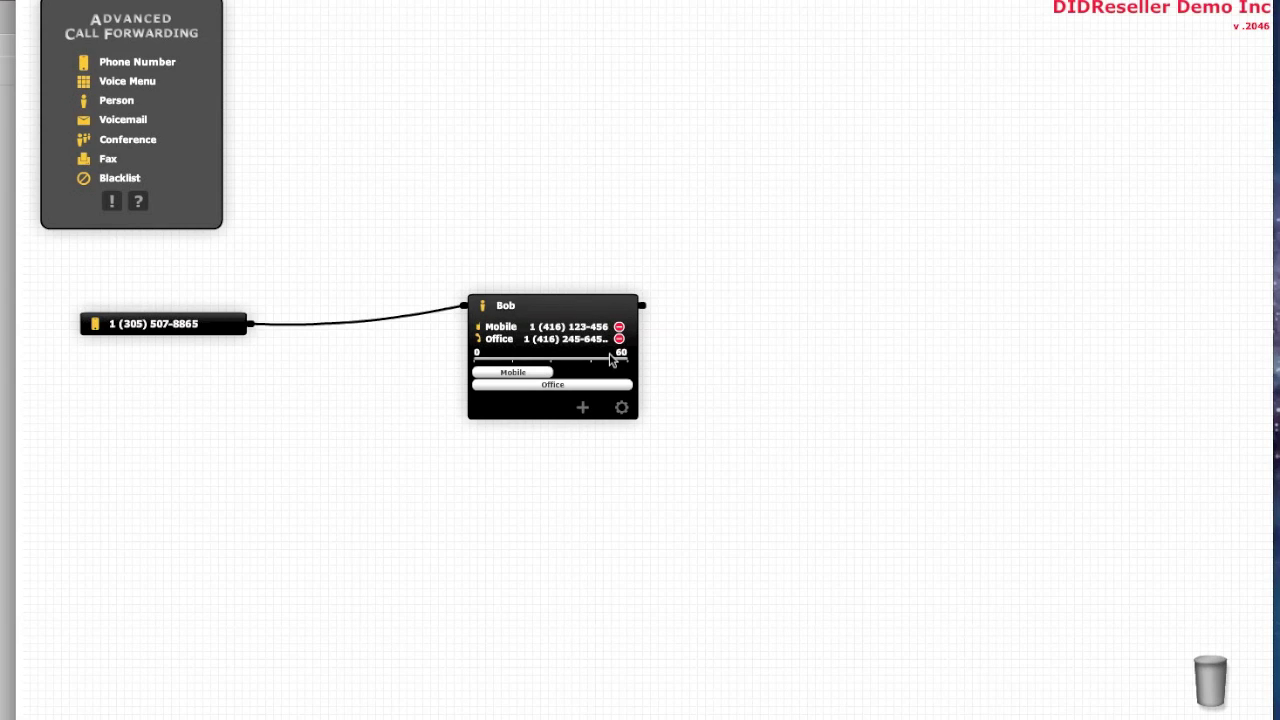
Add a Voicemail node set to e-mail messages to the person's address
left_click_drag(108, 121, 1040, 305)
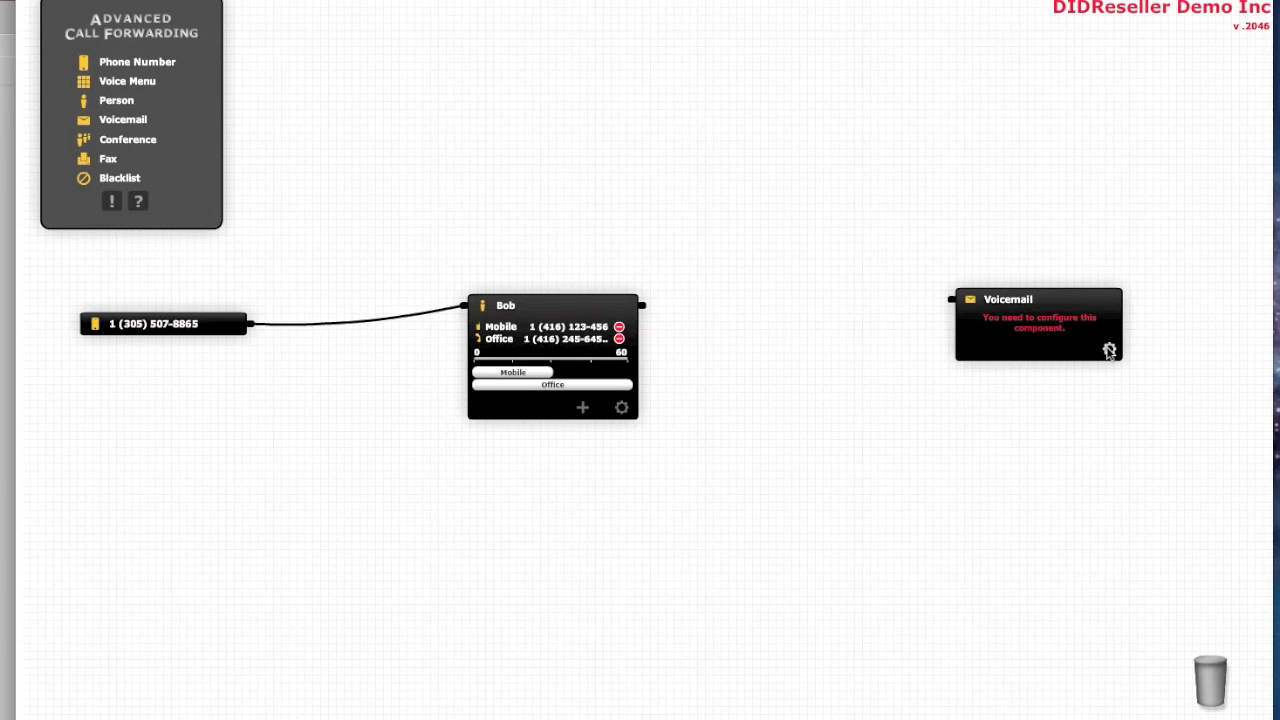
left_click(1109, 350)
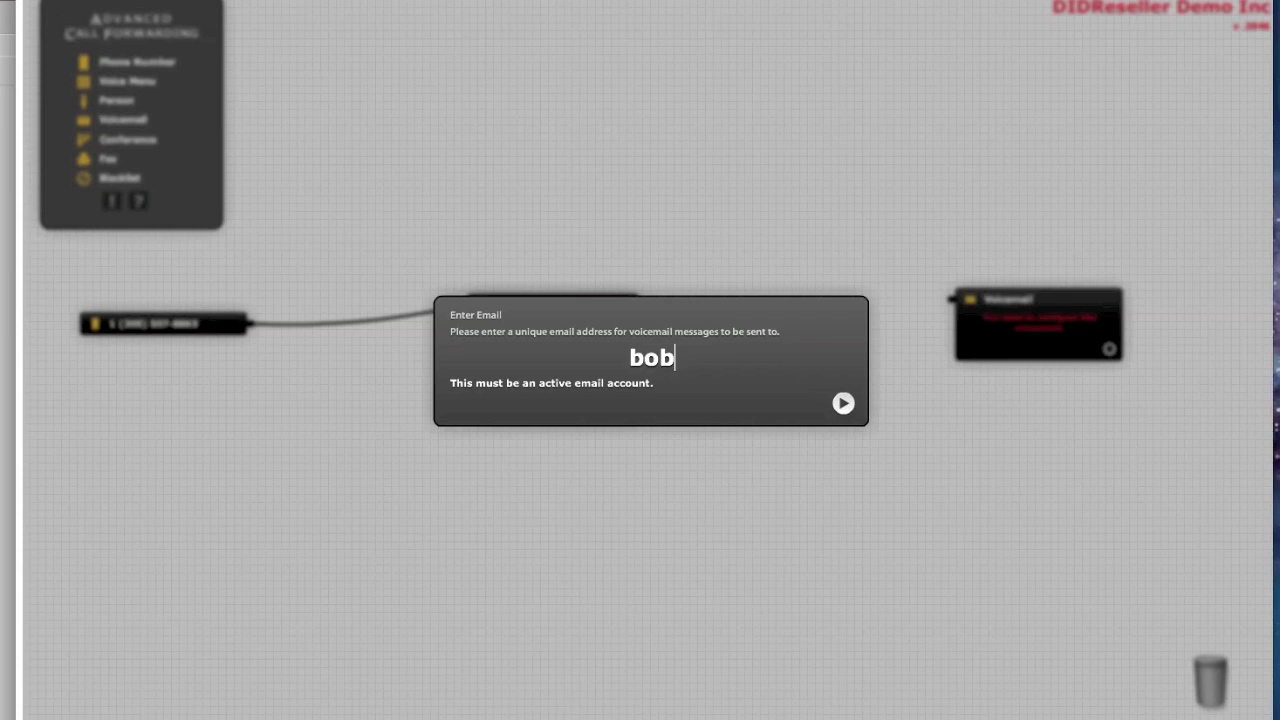
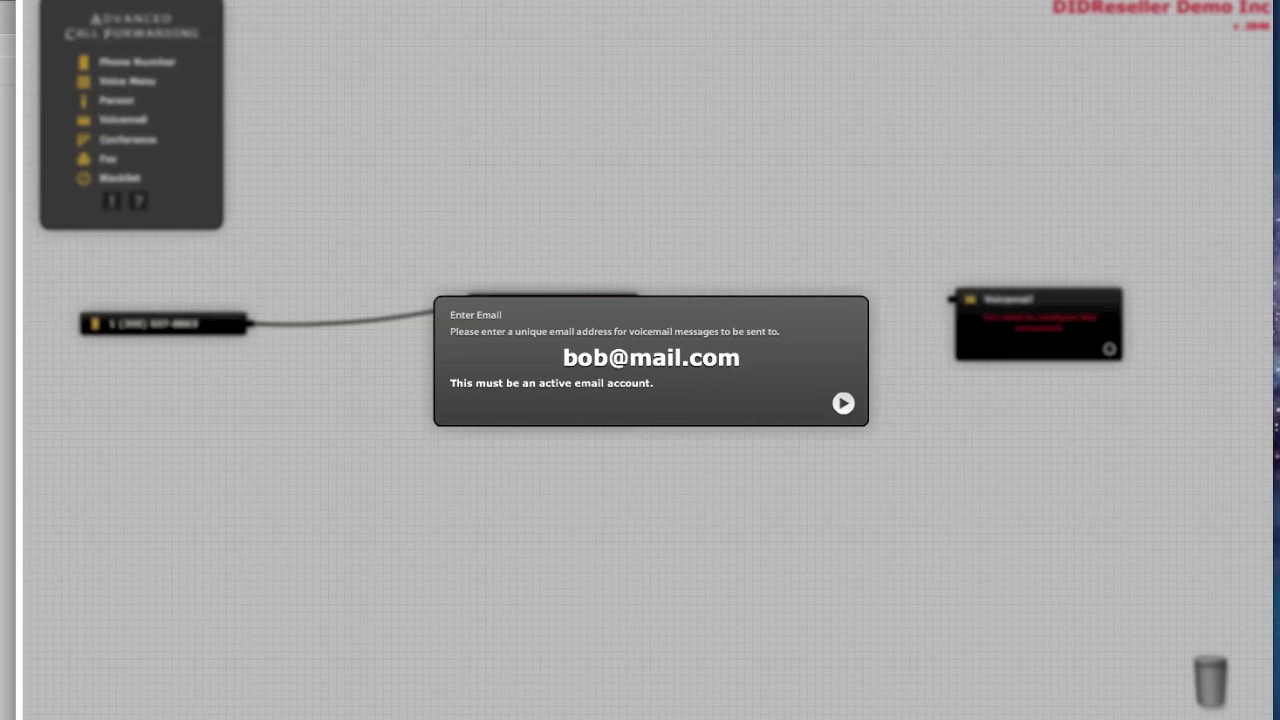
key("Return")
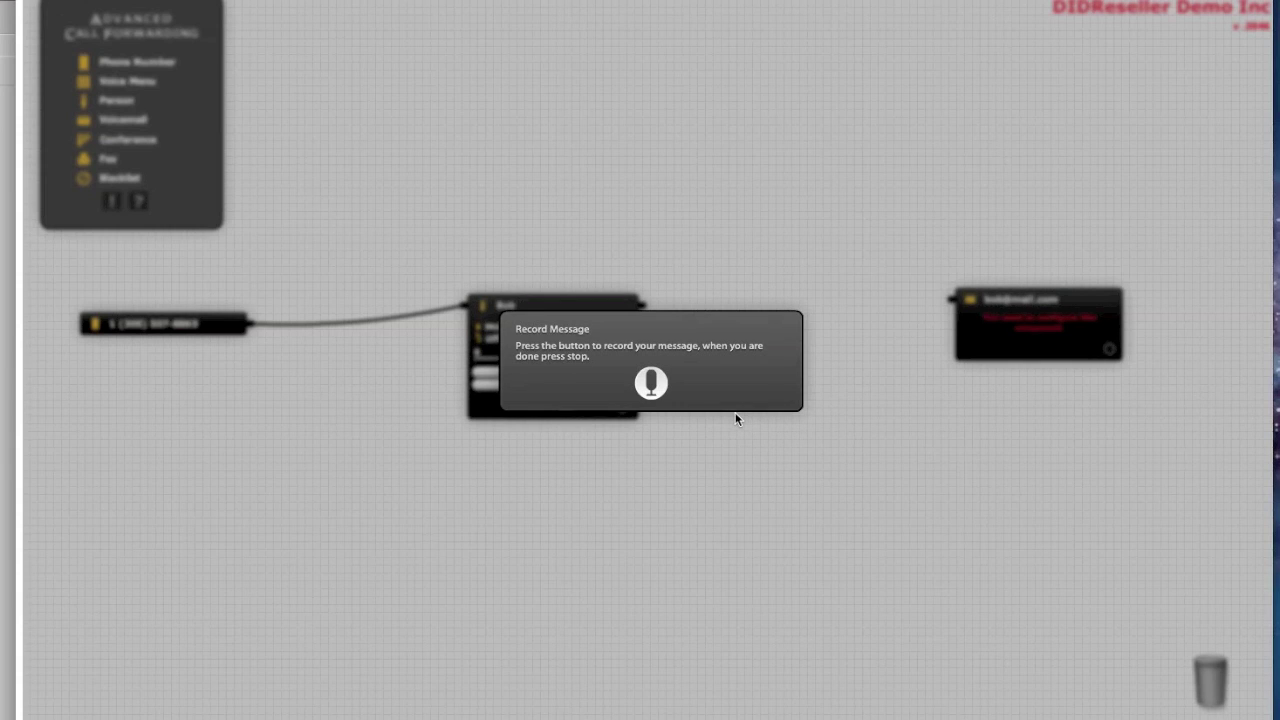
Record a voicemail greeting, upload it and play it back
left_click(653, 388)
left_click(643, 405)
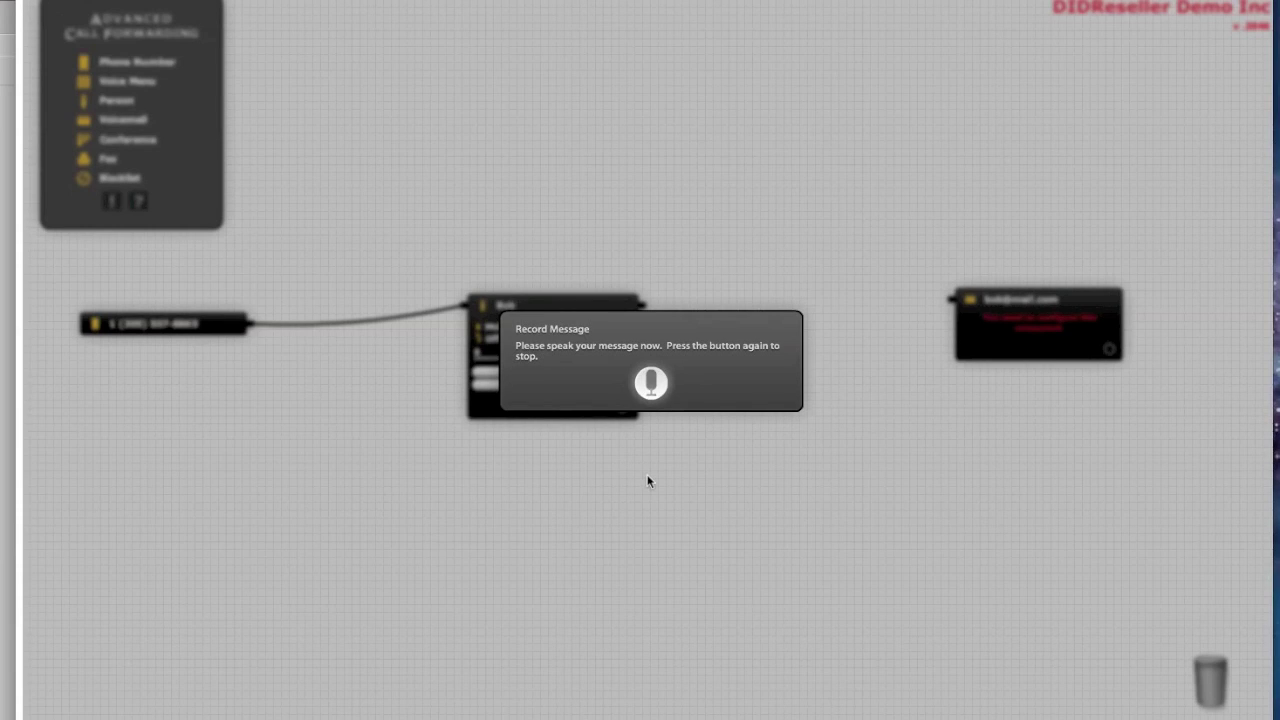
left_click(650, 384)
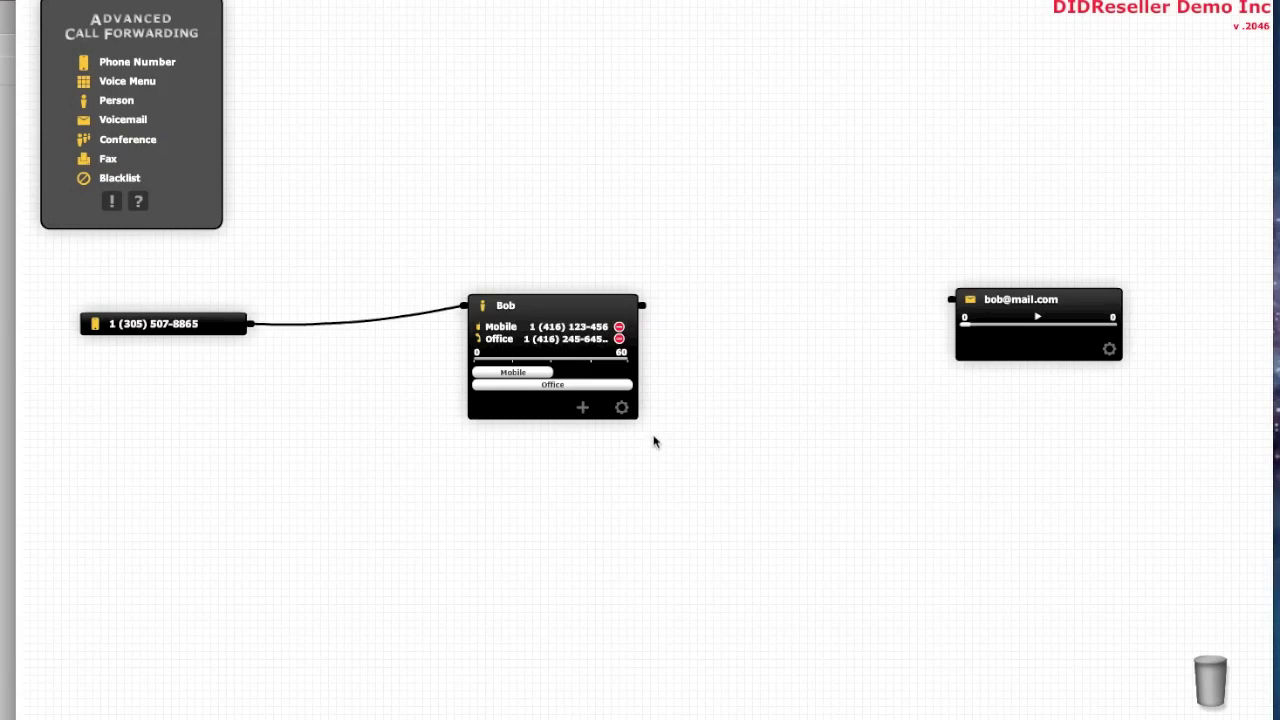
left_click(1037, 317)
Connect the person node's output to the voicemail input and leave both cards collapsed
left_click_drag(644, 305, 948, 302)
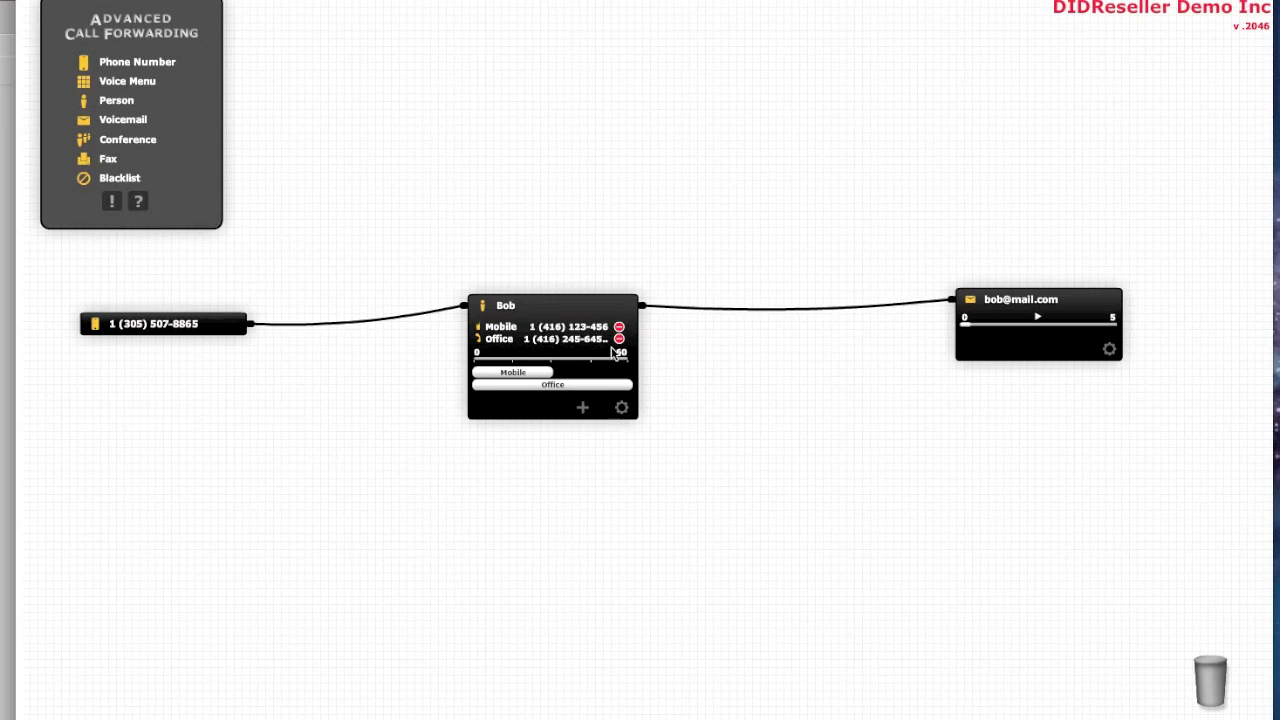
left_click(1099, 303)
left_click(597, 306)
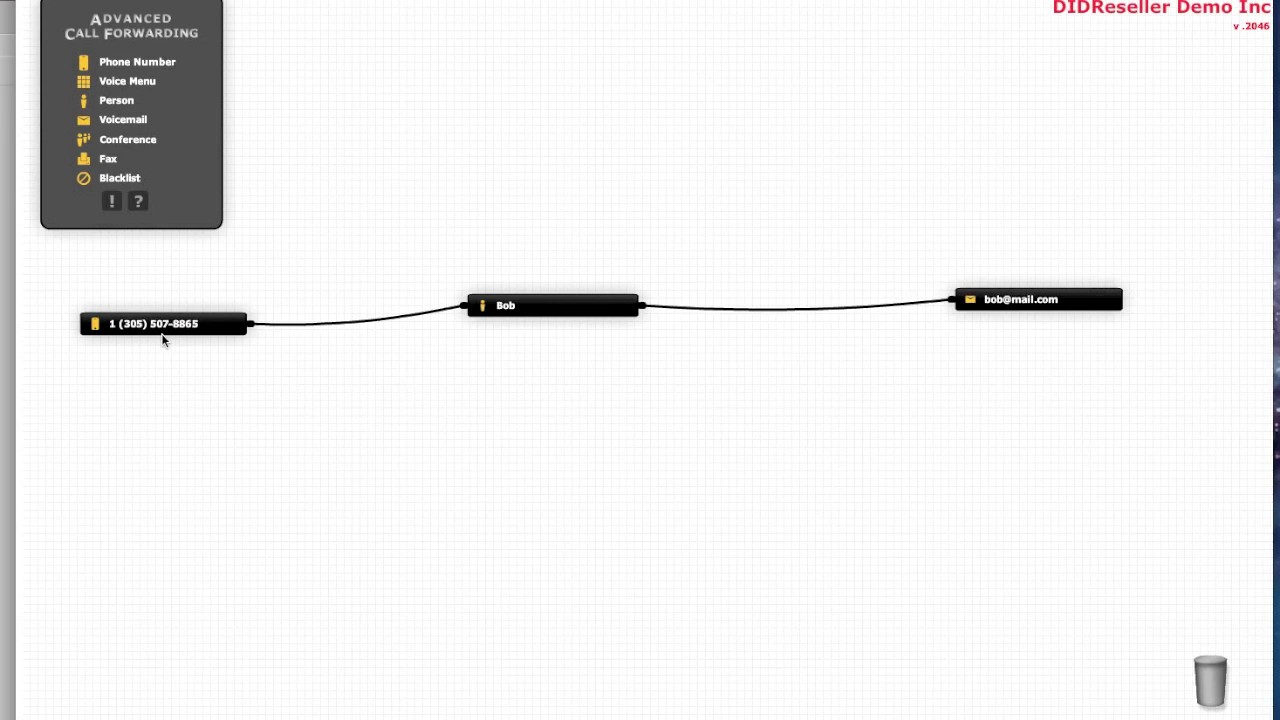
left_click(555, 308)
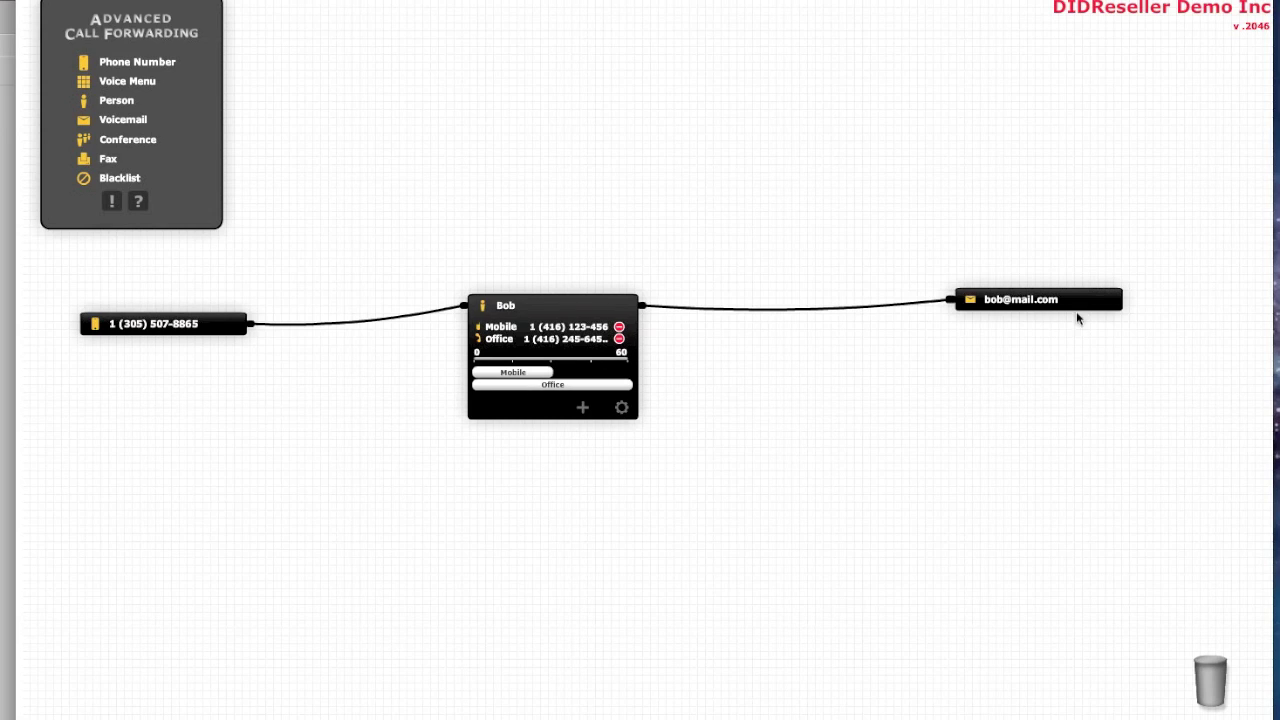
left_click(1094, 303)
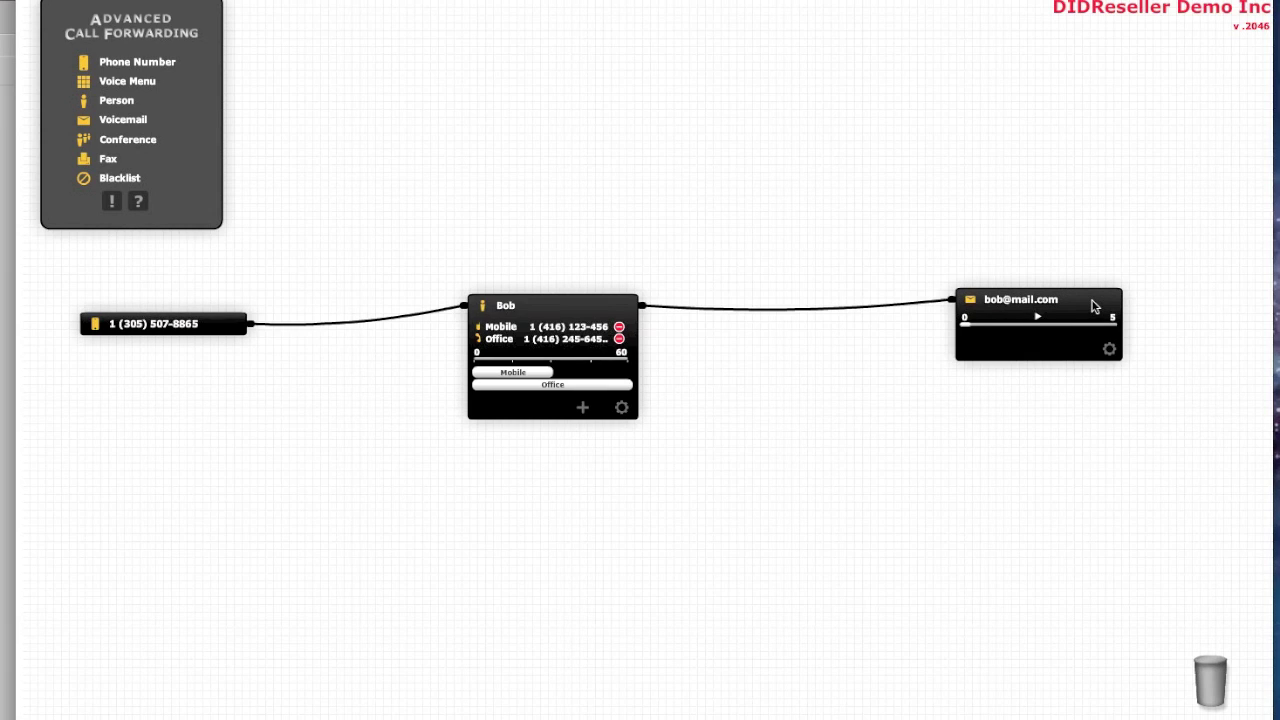
left_click(1094, 303)
left_click(591, 305)
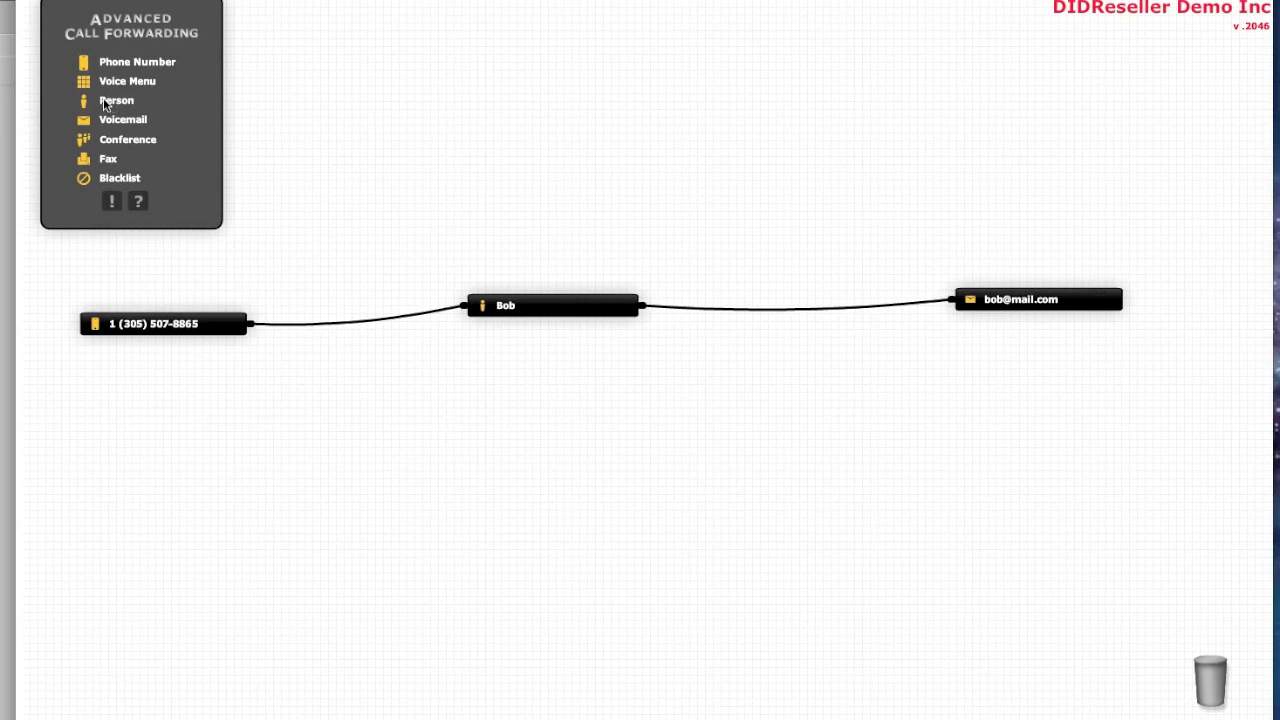
Add a second Person node below the voicemail box and enter its name
left_click(112, 102)
left_click_drag(113, 102, 847, 391)
left_click(895, 437)
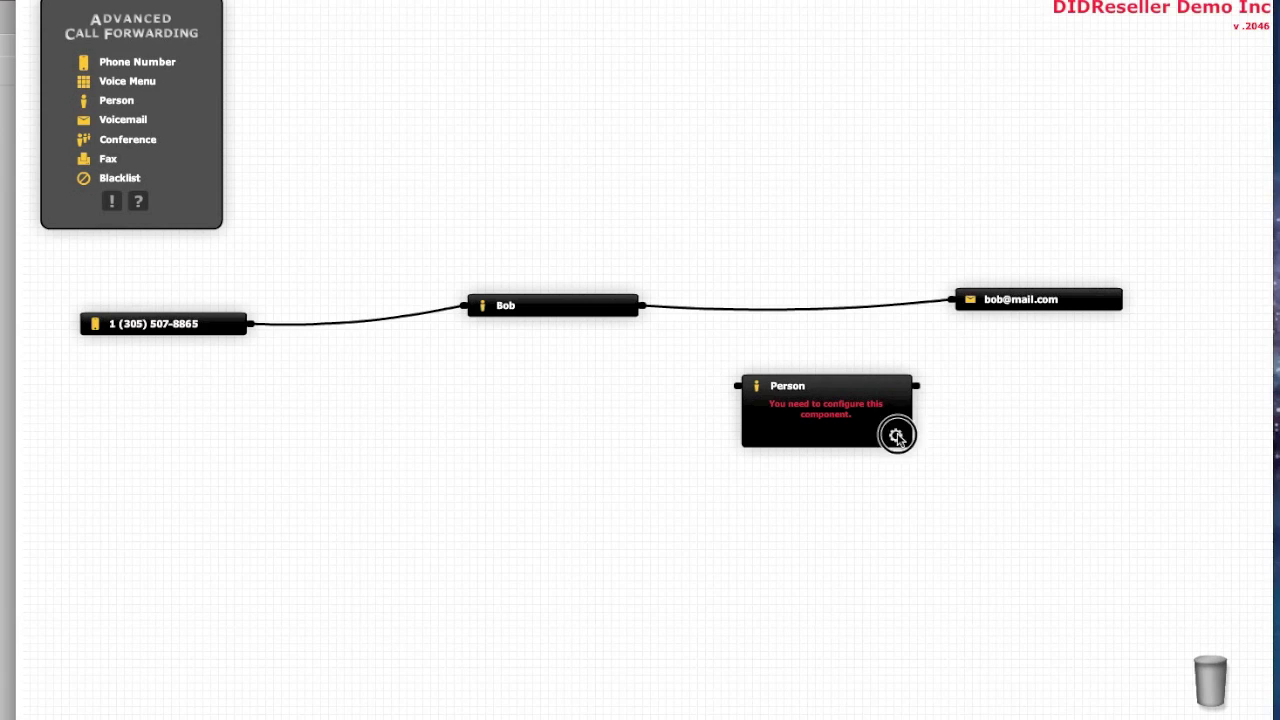
type("Pete")
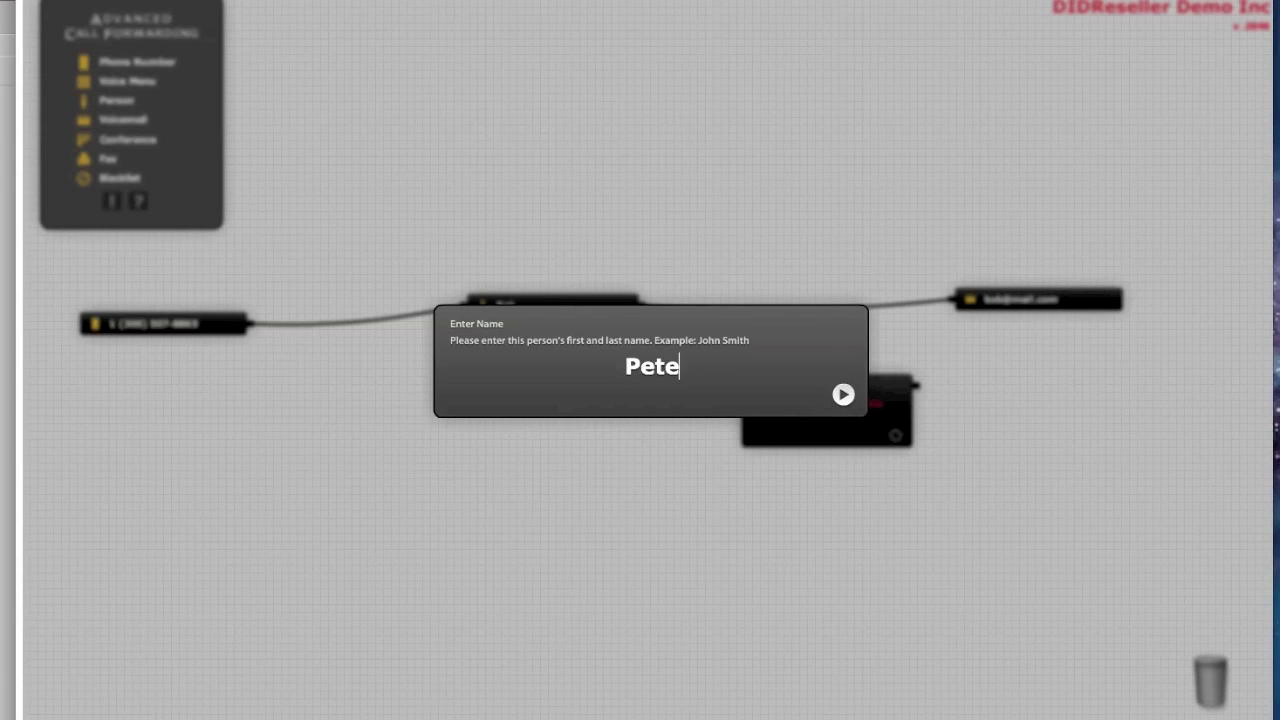
key("Return")
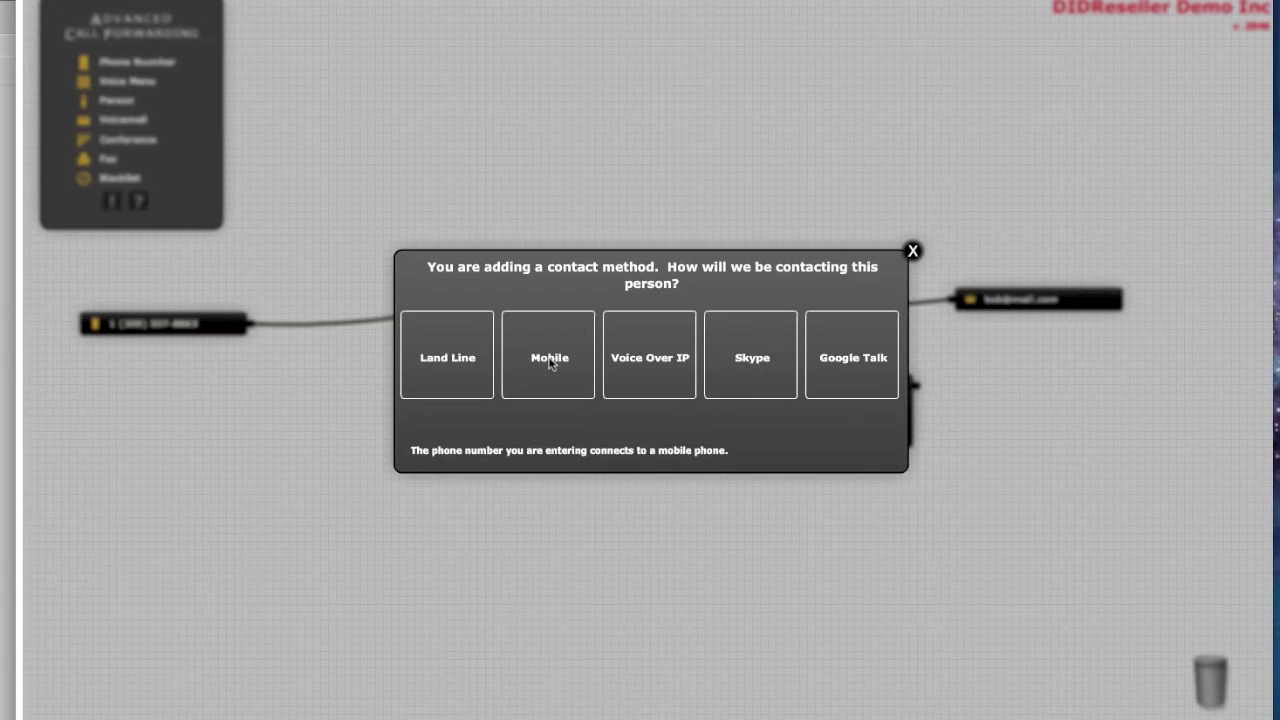
Give the second person a mobile contact number labelled Mobile
left_click(549, 362)
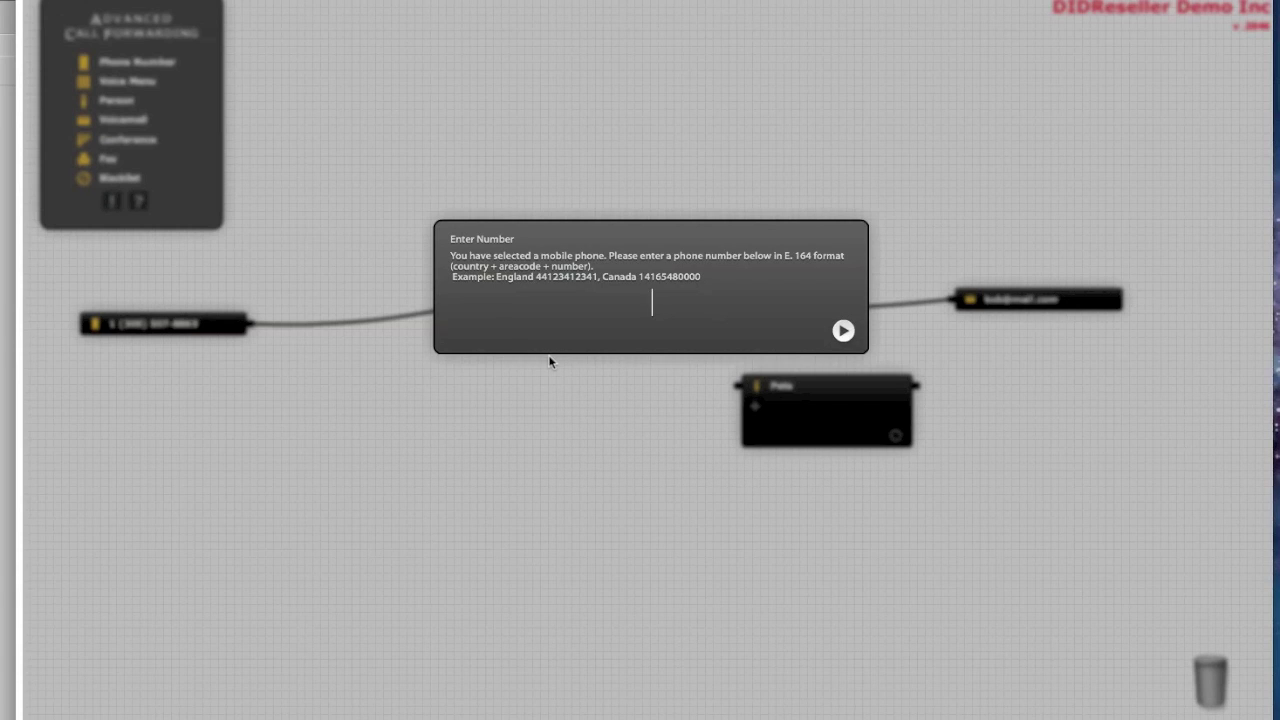
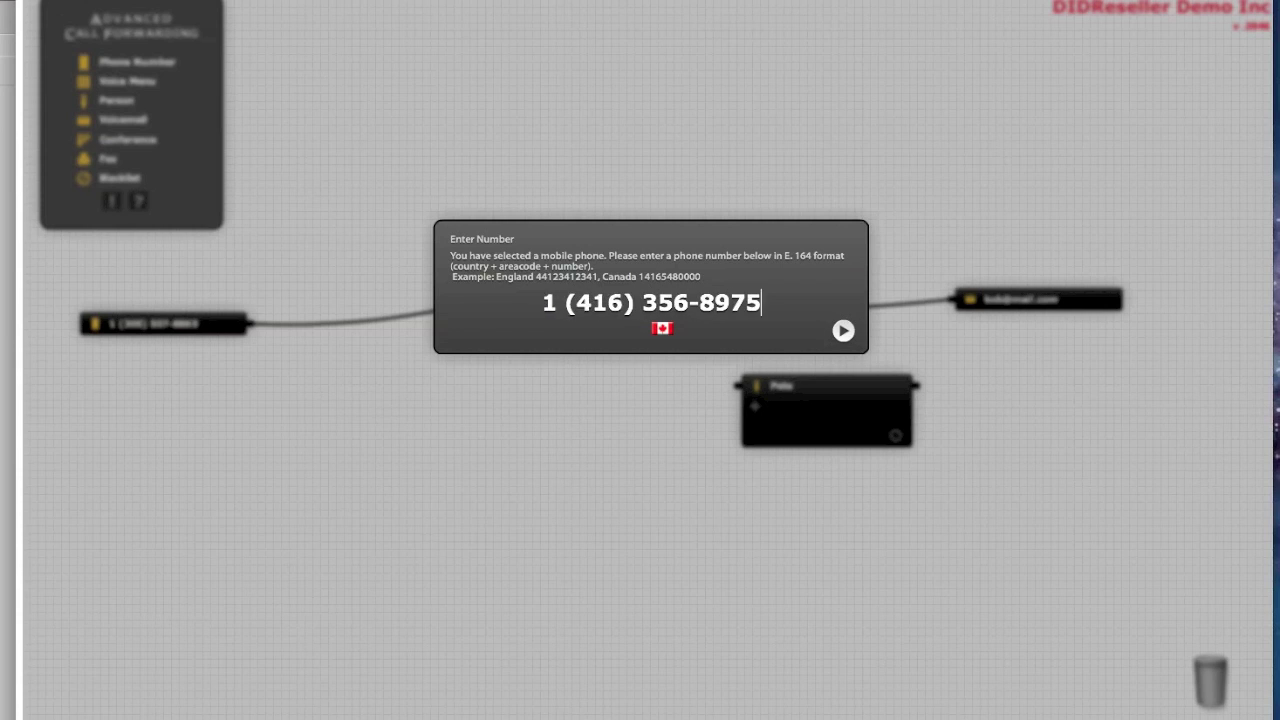
left_click(842, 333)
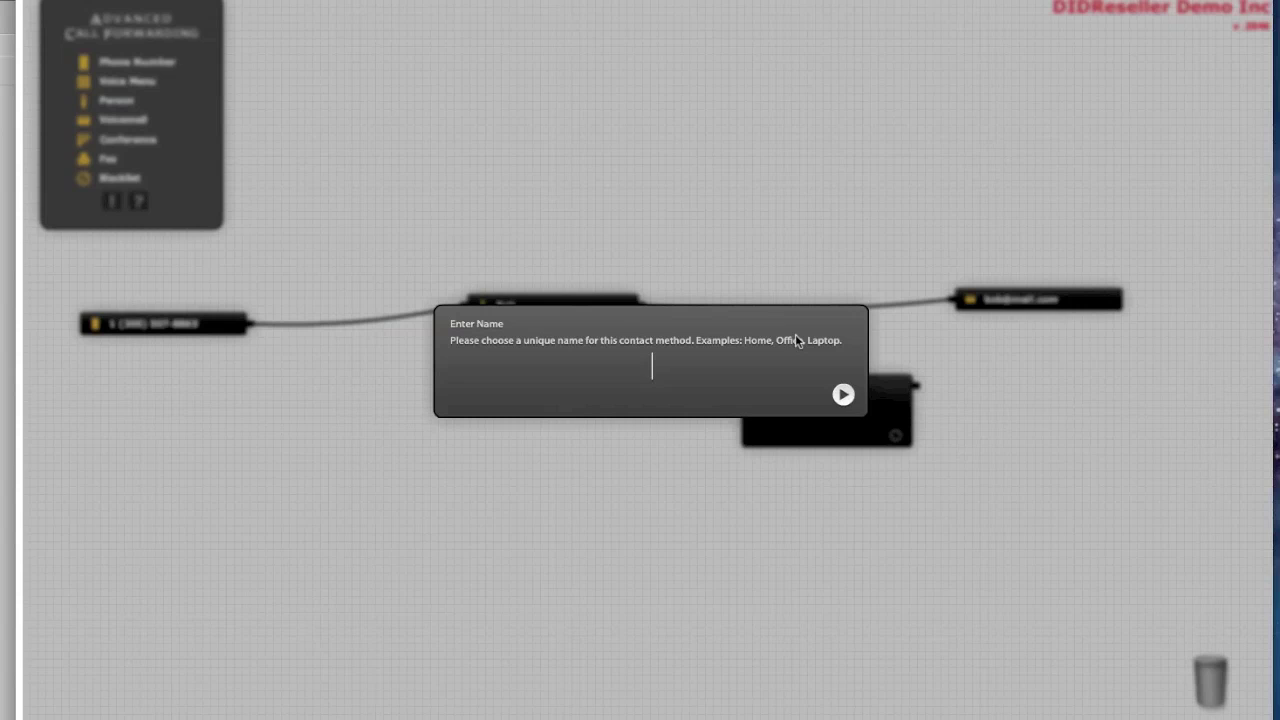
type("Mobile")
key("Return")
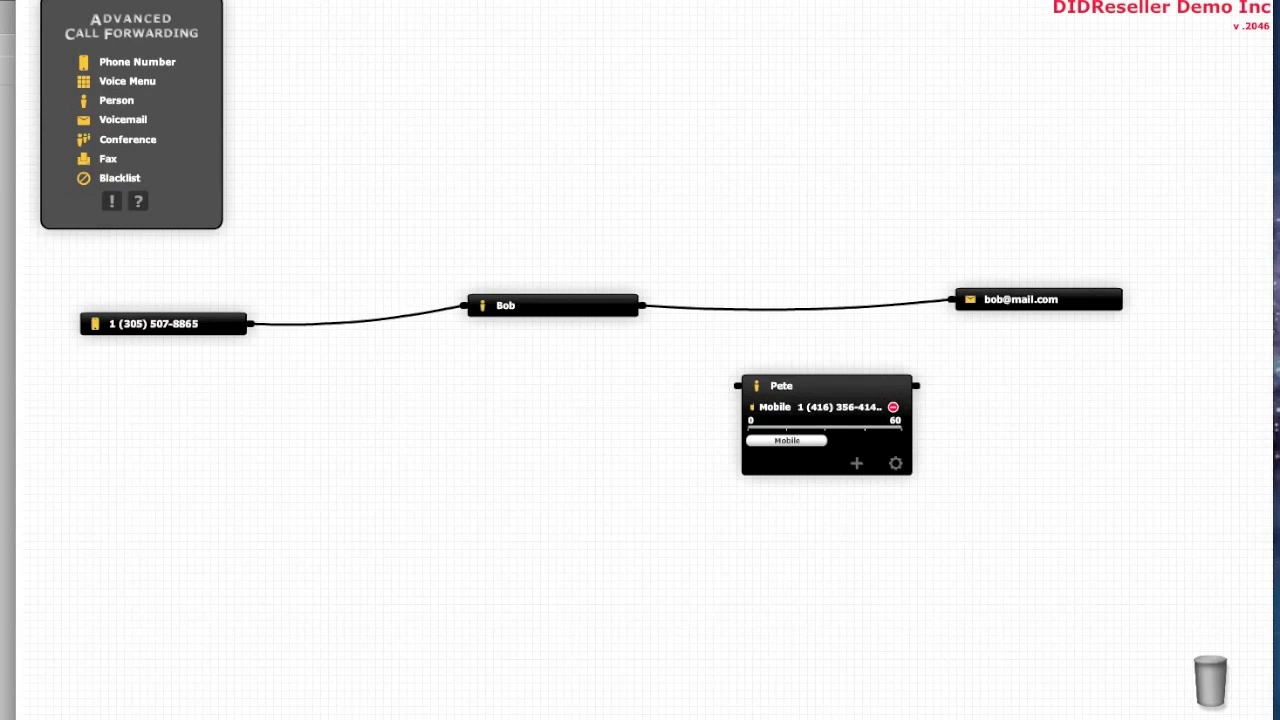
Route the second person's output to the voicemail and align all nodes in one row
left_click(820, 384)
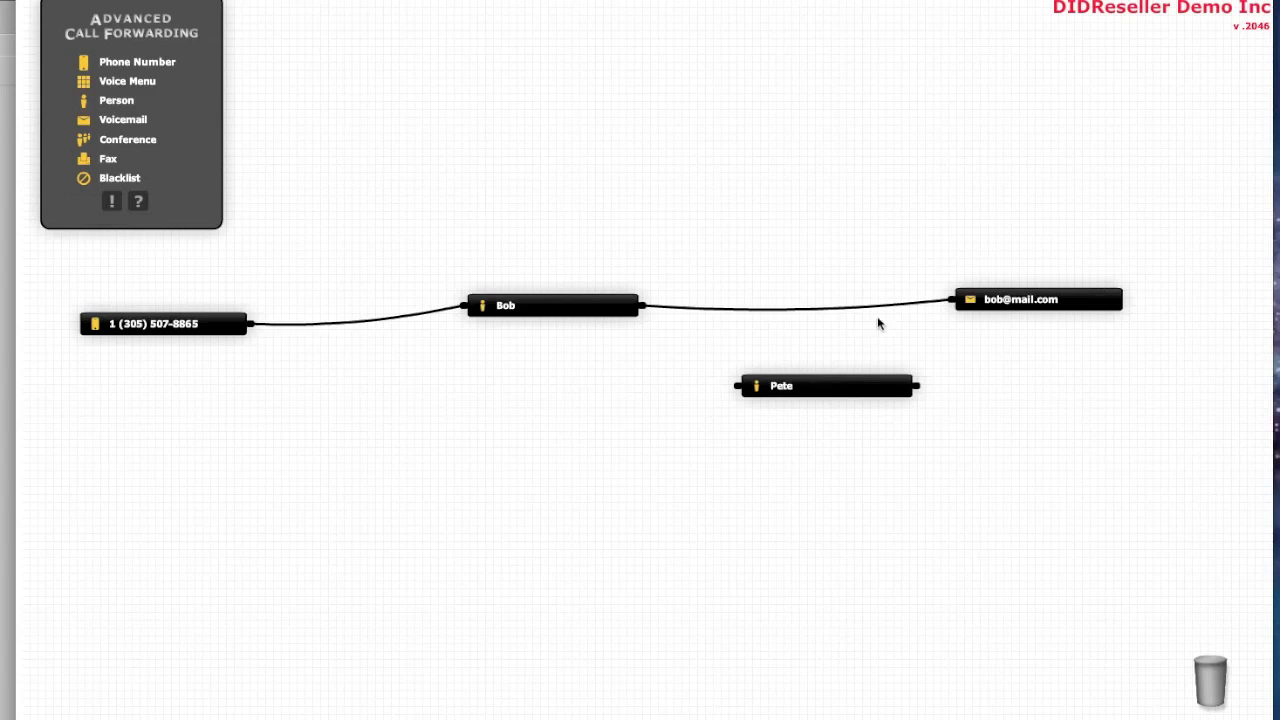
left_click_drag(892, 302, 734, 383)
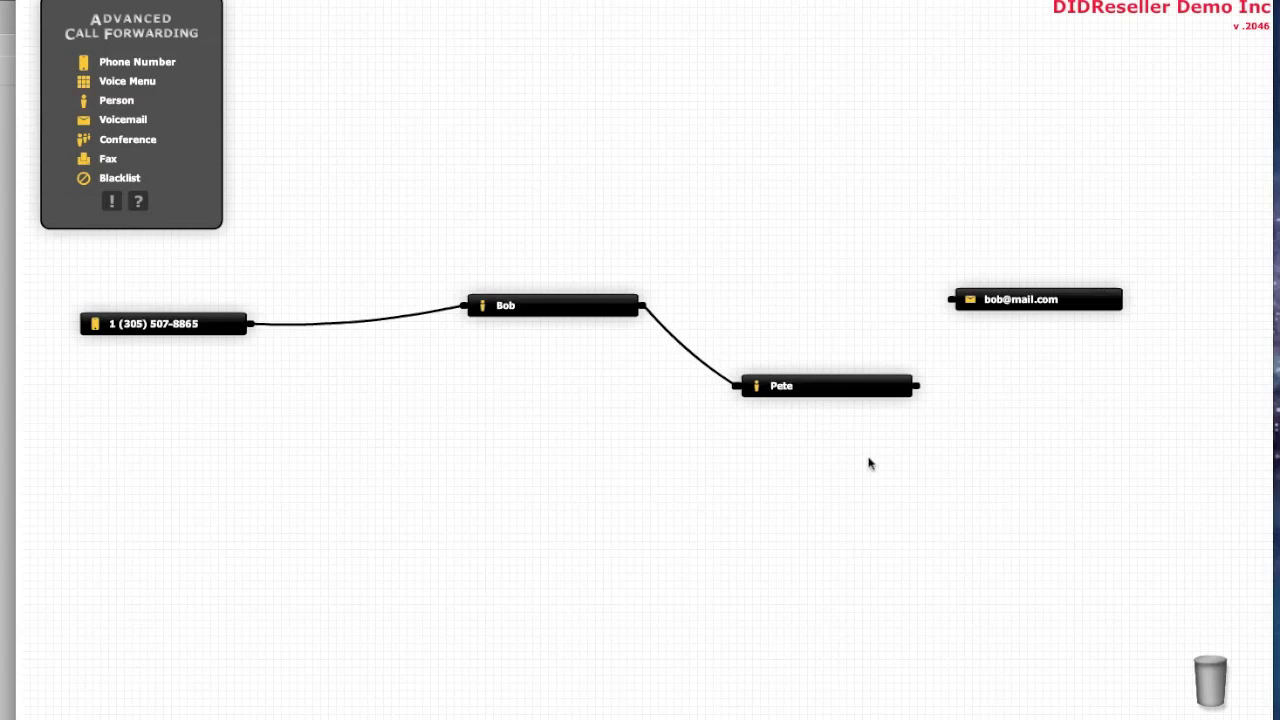
left_click_drag(920, 386, 952, 307)
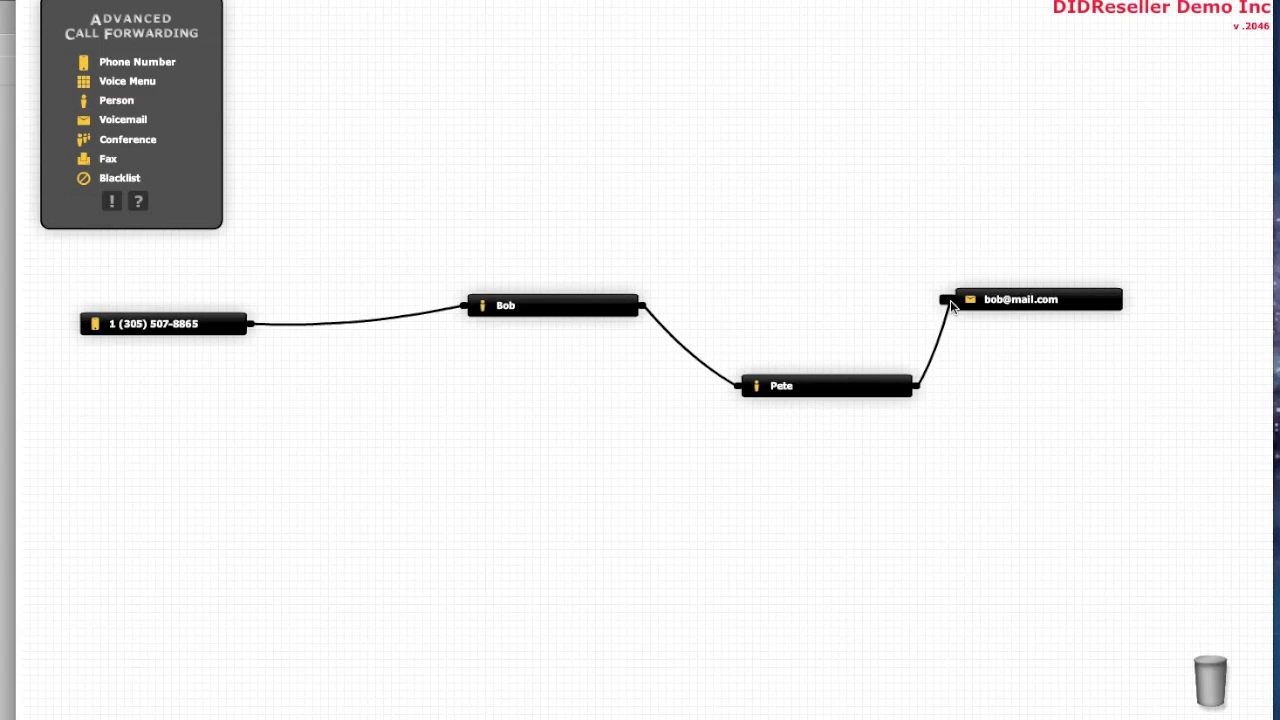
left_click_drag(865, 389, 840, 308)
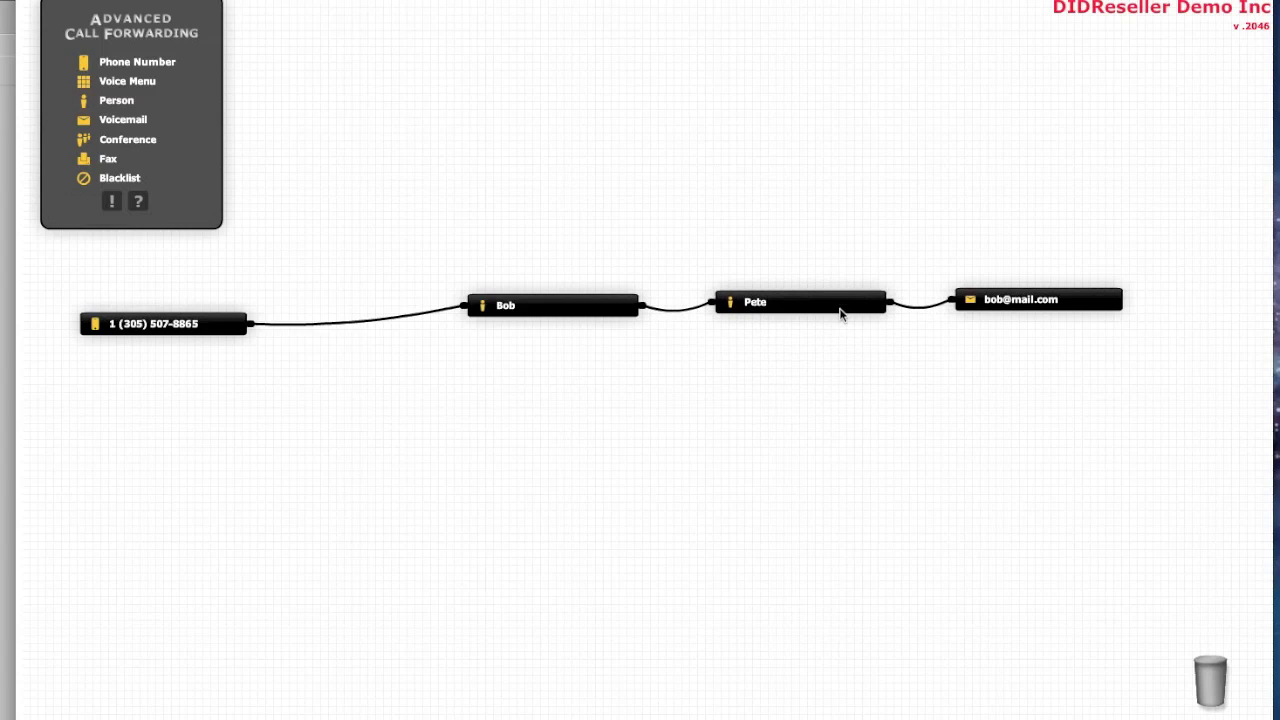
left_click_drag(177, 331, 187, 317)
Expand both person cards to check their numbers, then collapse them
left_click(560, 306)
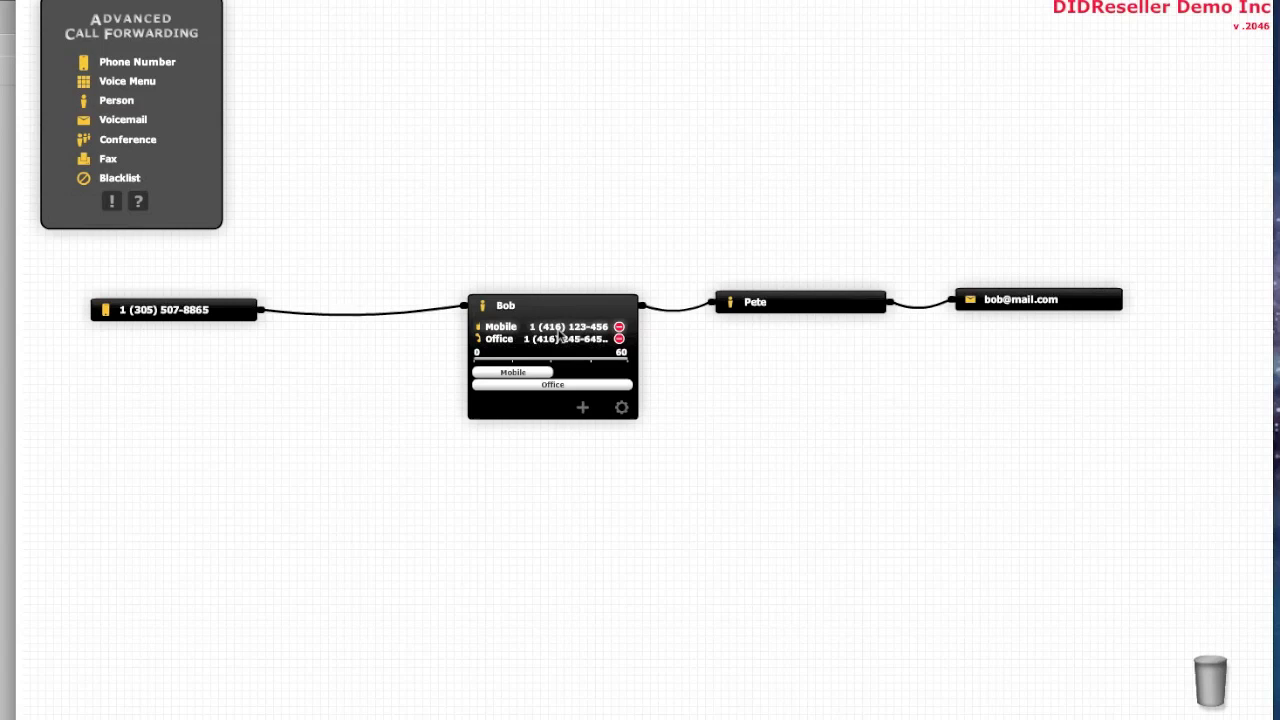
left_click(808, 298)
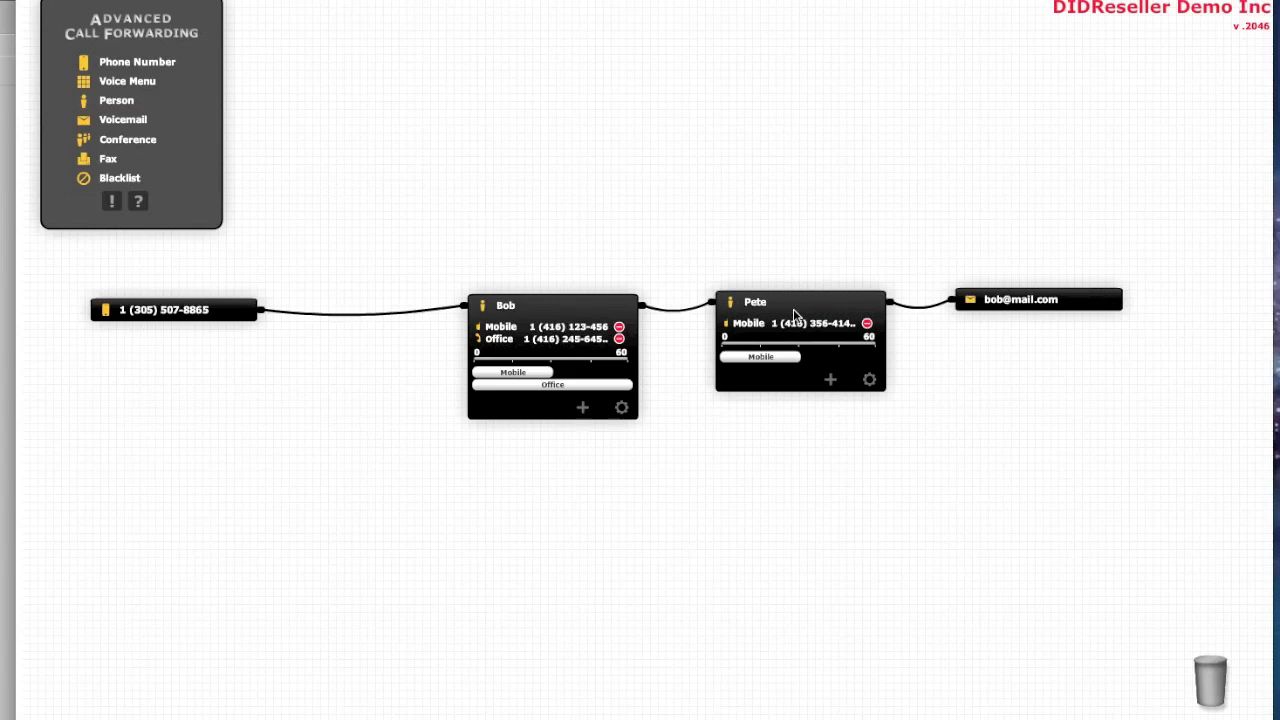
left_click(797, 307)
left_click(586, 306)
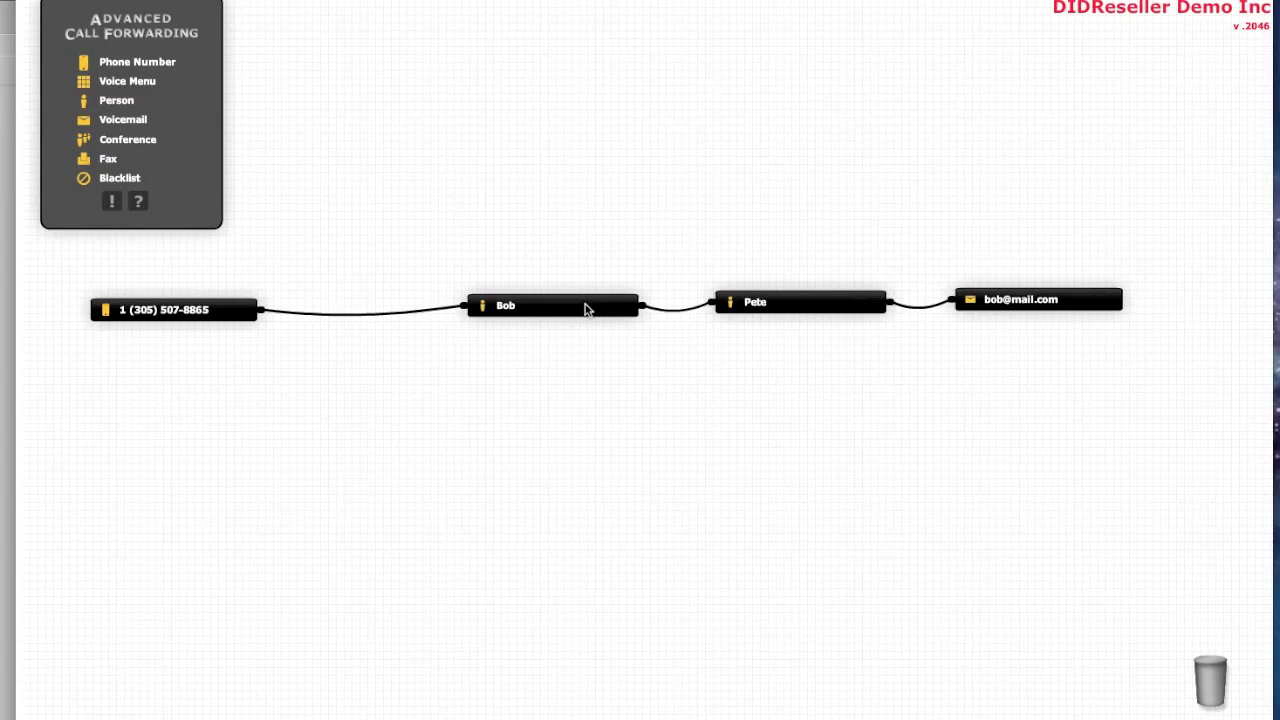
Add a Voice Menu node named with the company name and record its greeting
left_click_drag(128, 84, 423, 451)
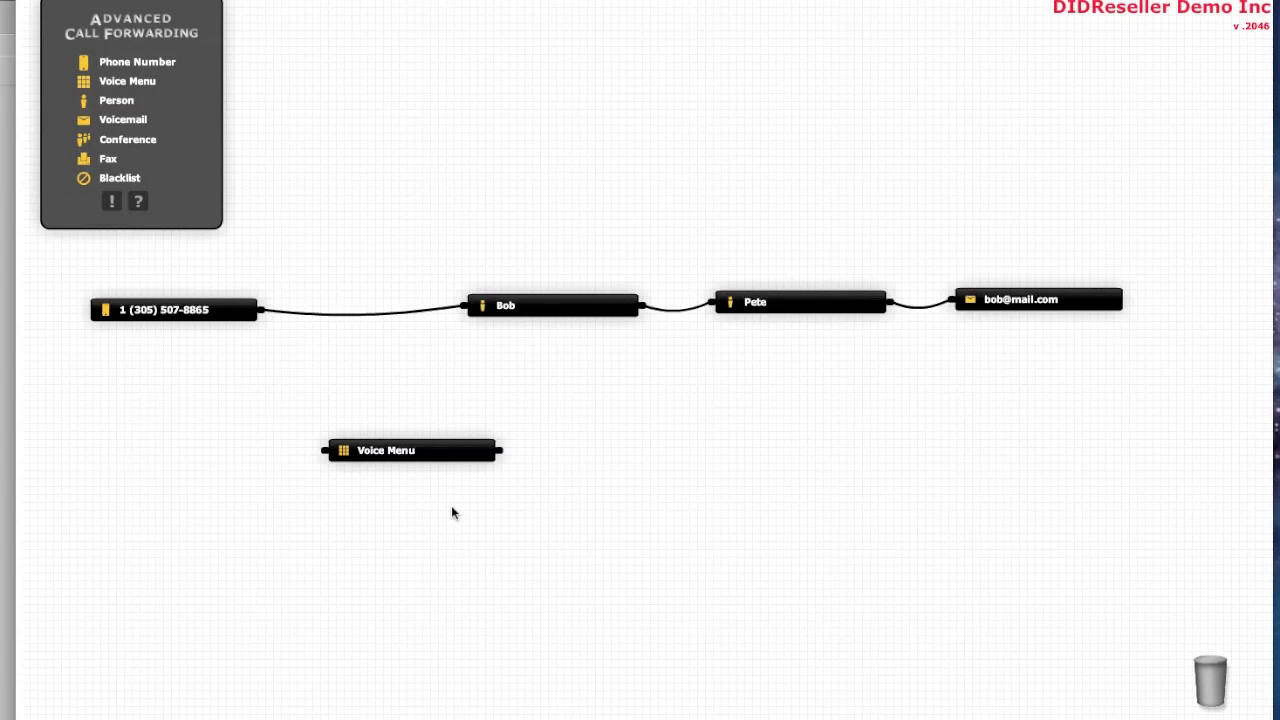
left_click(452, 455)
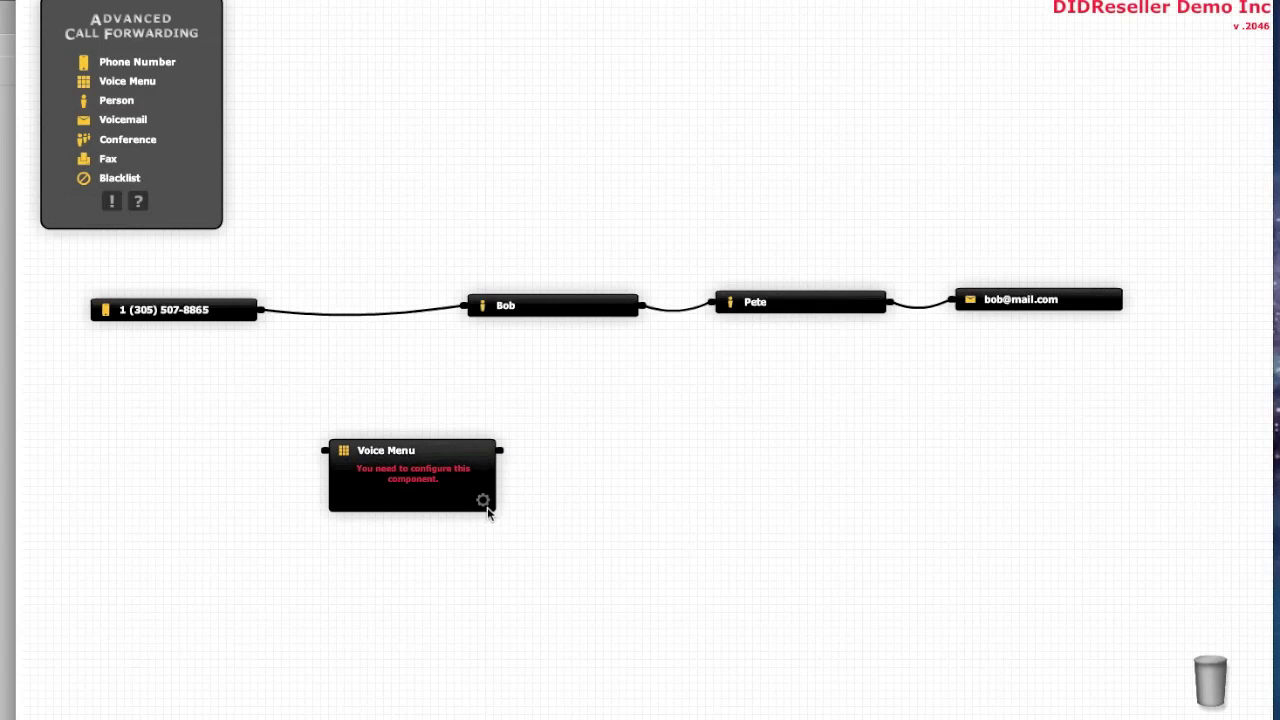
left_click(481, 500)
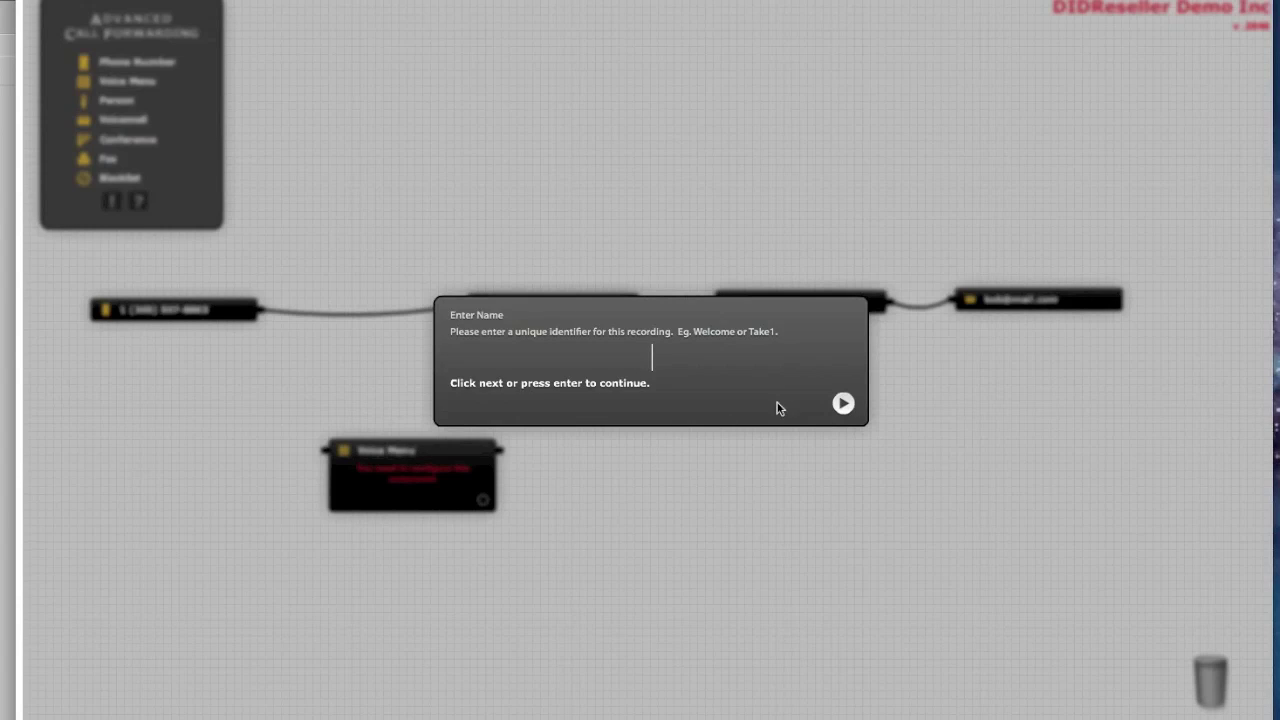
type("Bob and ")
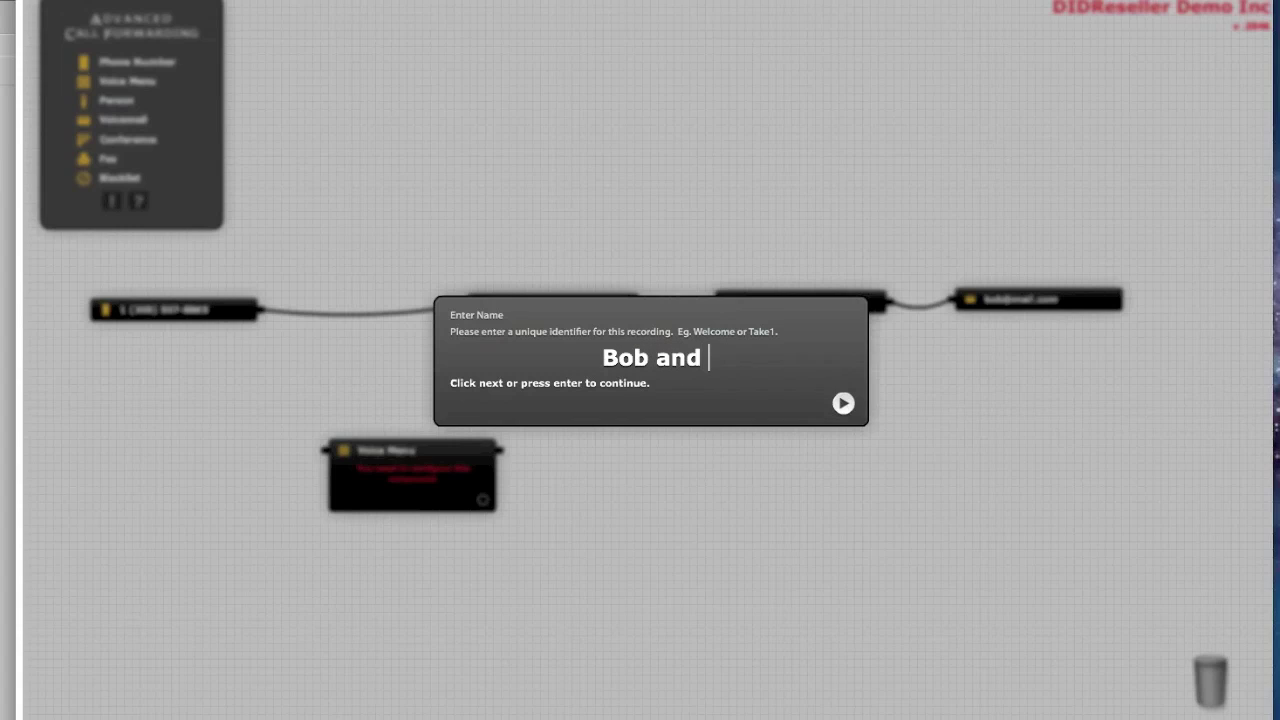
type("Pete co")
key("Return")
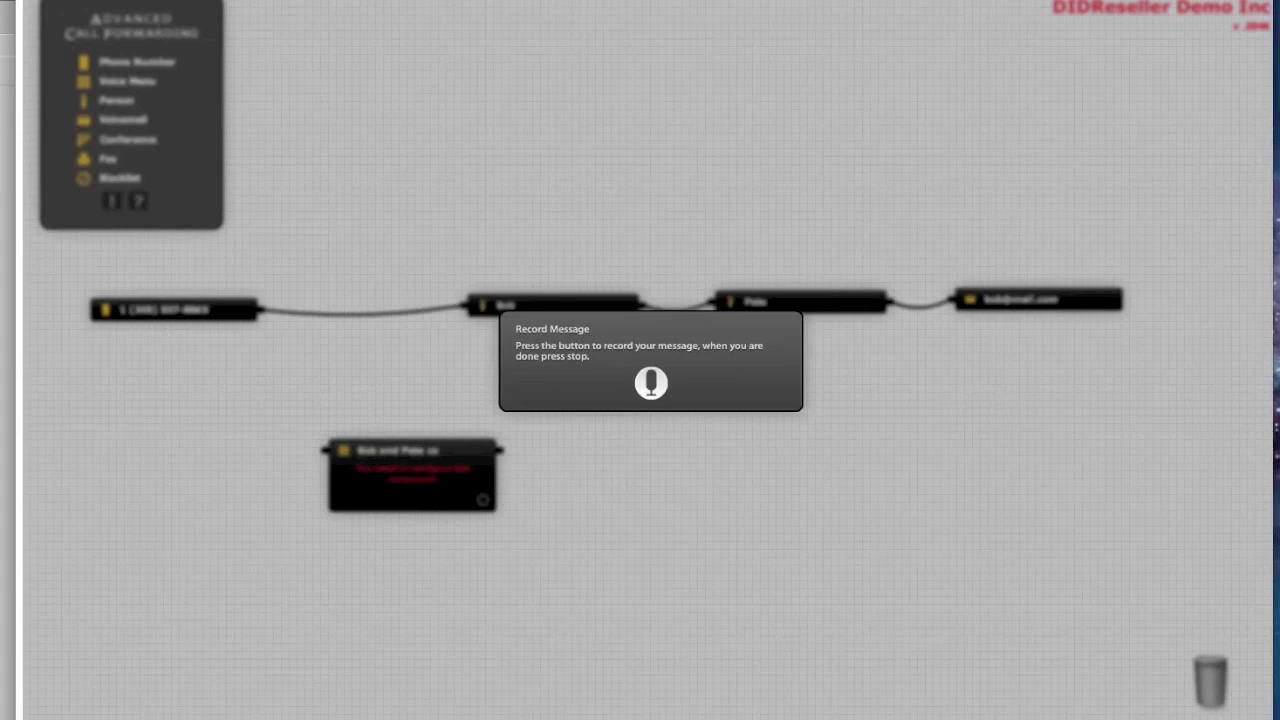
left_click(650, 385)
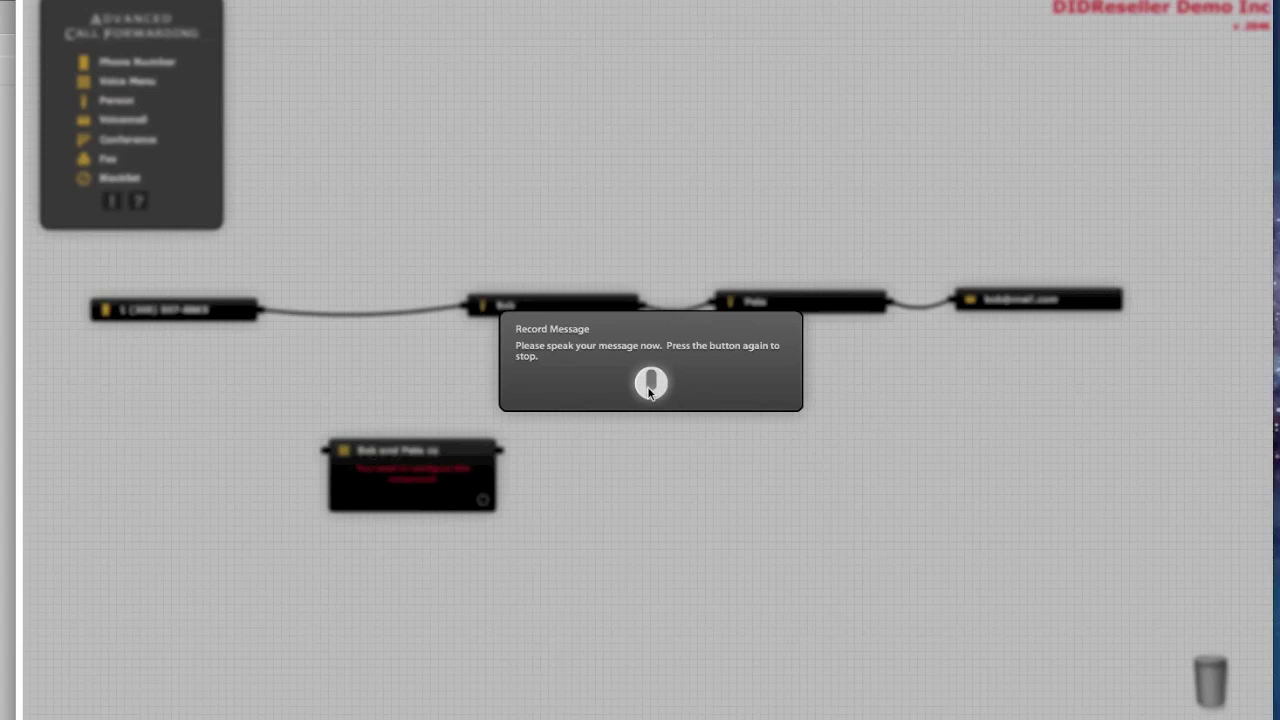
left_click(651, 385)
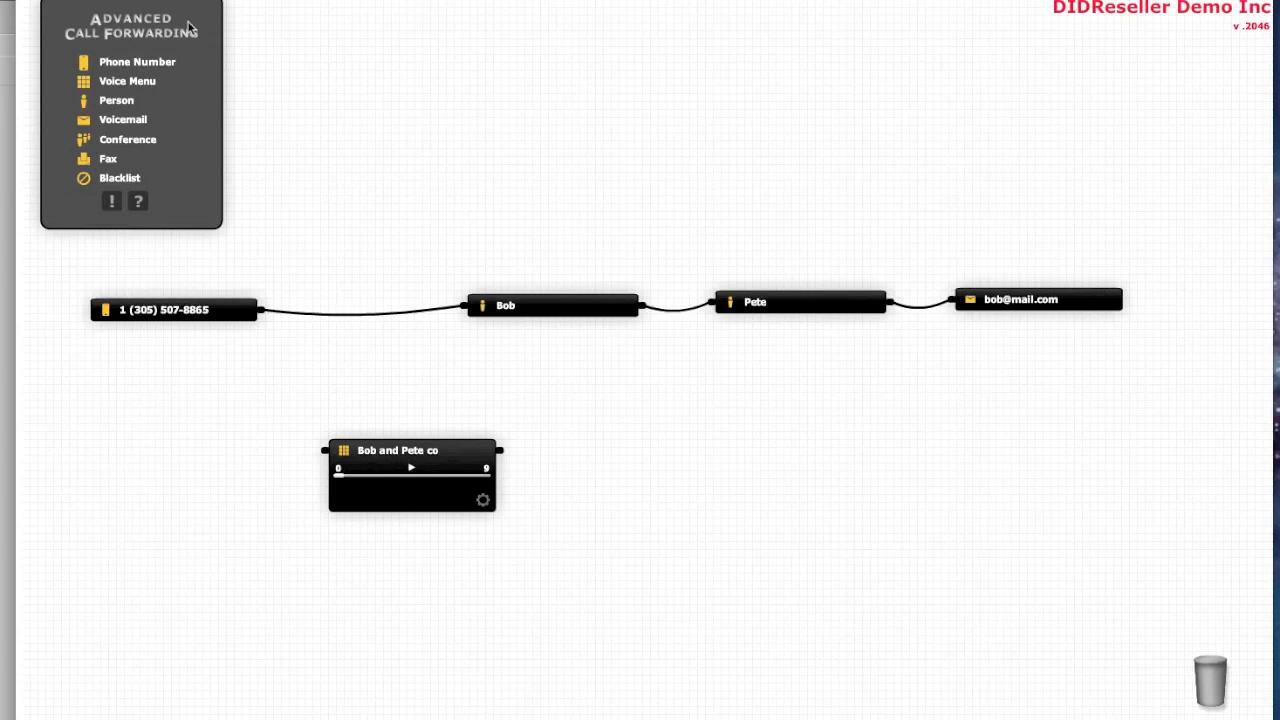
left_click_drag(137, 62, 183, 458)
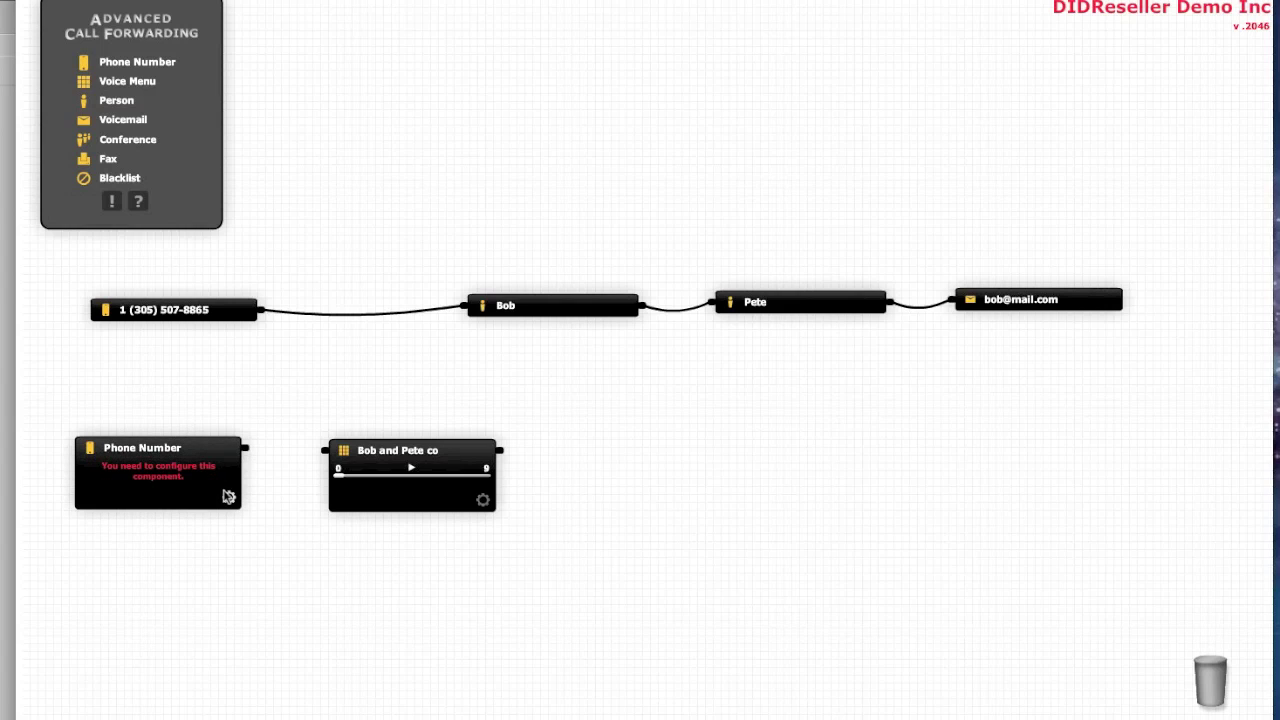
left_click(229, 497)
left_click(438, 297)
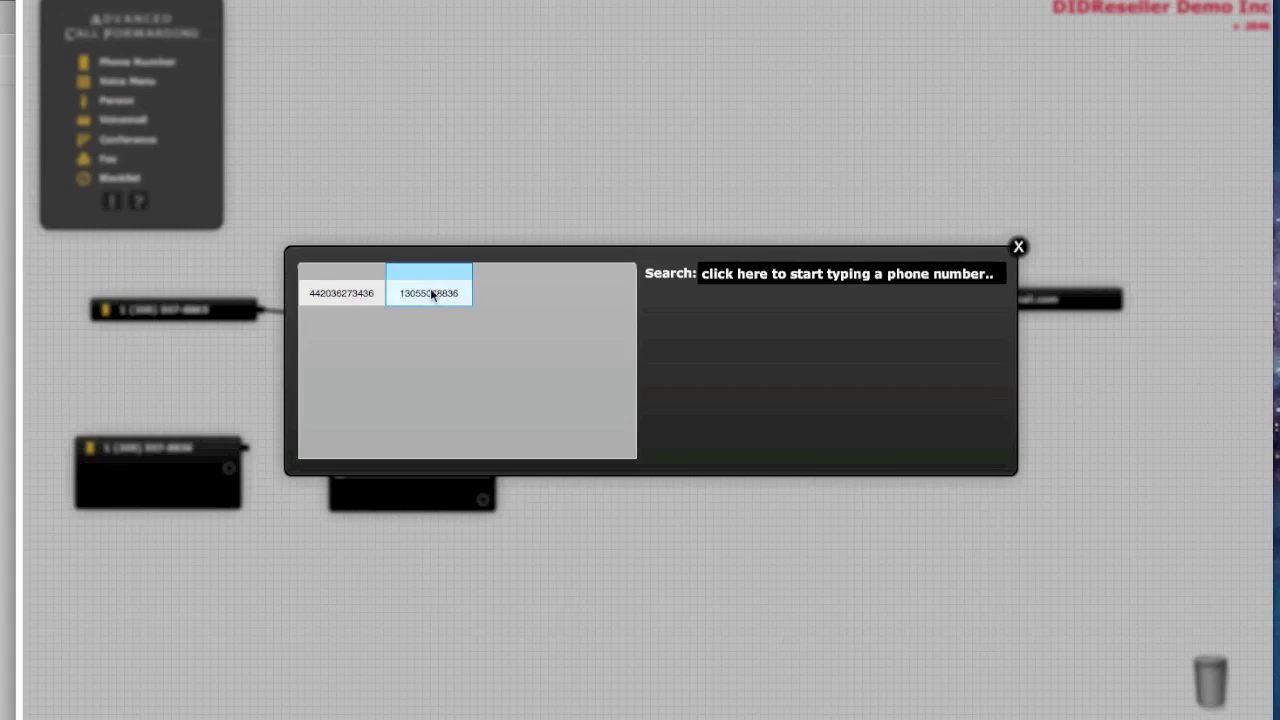
Wire 8836 into the Bob and Pete co menu, routing option 1 to Bob and 2 to Pete
left_click_drag(436, 437, 483, 413)
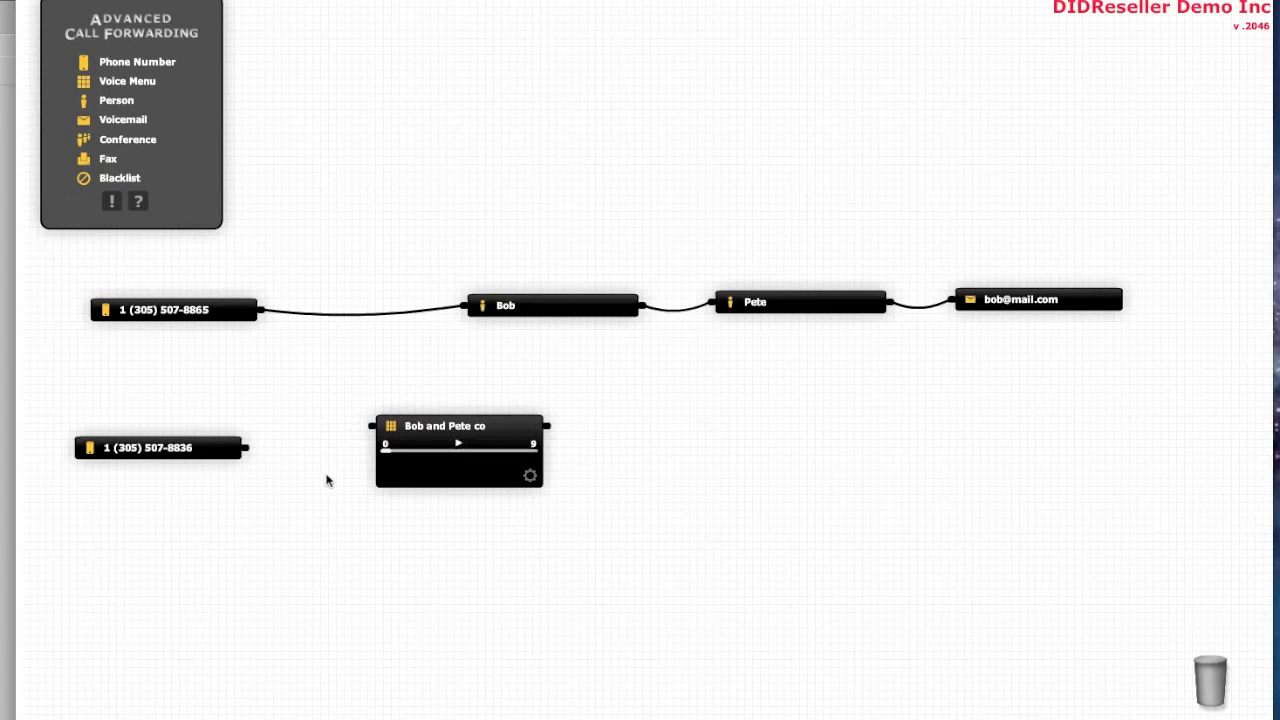
left_click_drag(243, 449, 368, 428)
left_click_drag(471, 426, 450, 451)
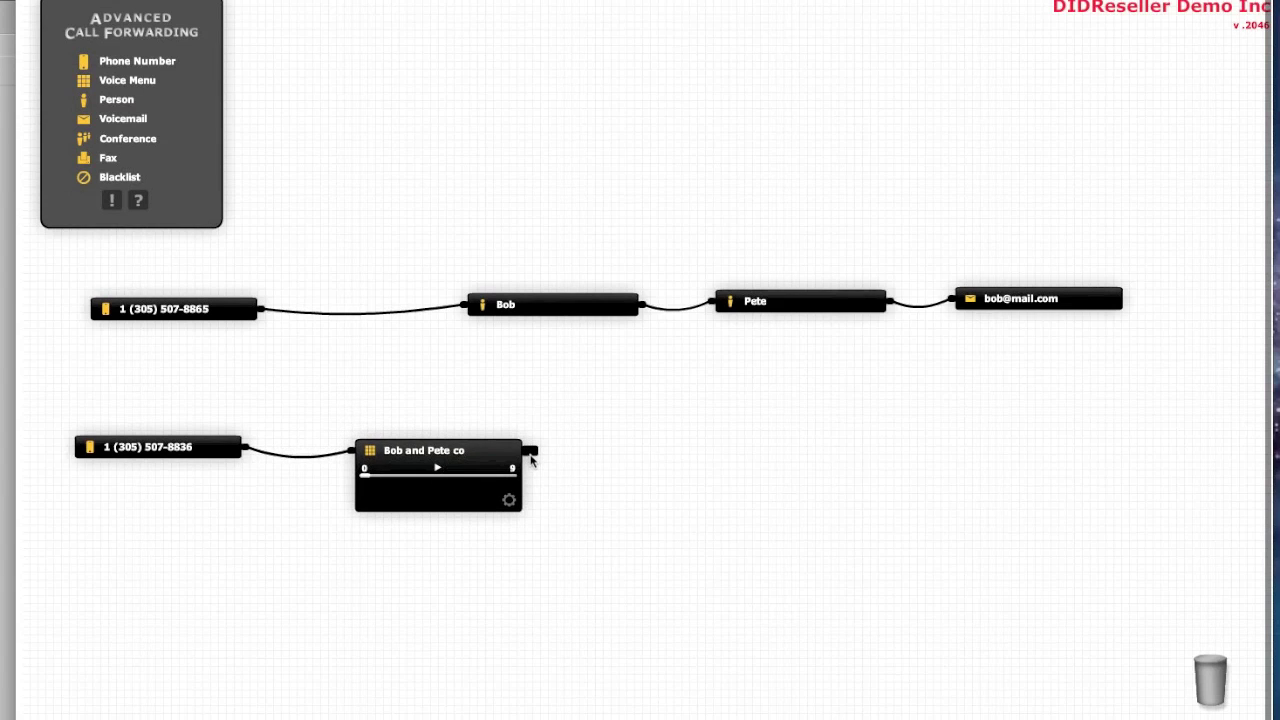
left_click_drag(528, 440, 466, 298)
left_click_drag(527, 450, 717, 298)
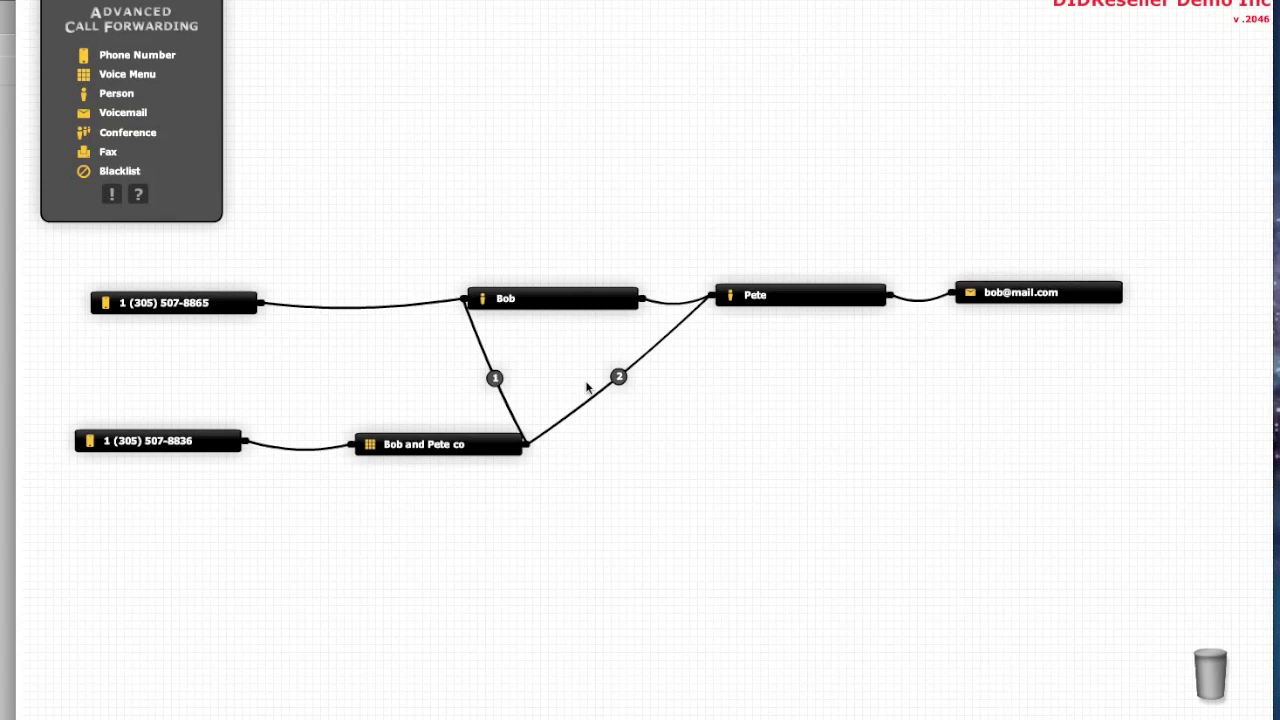
Change the voice menu's option for Pete from 2 to 300
mouse_move(497, 381)
mouse_move(622, 381)
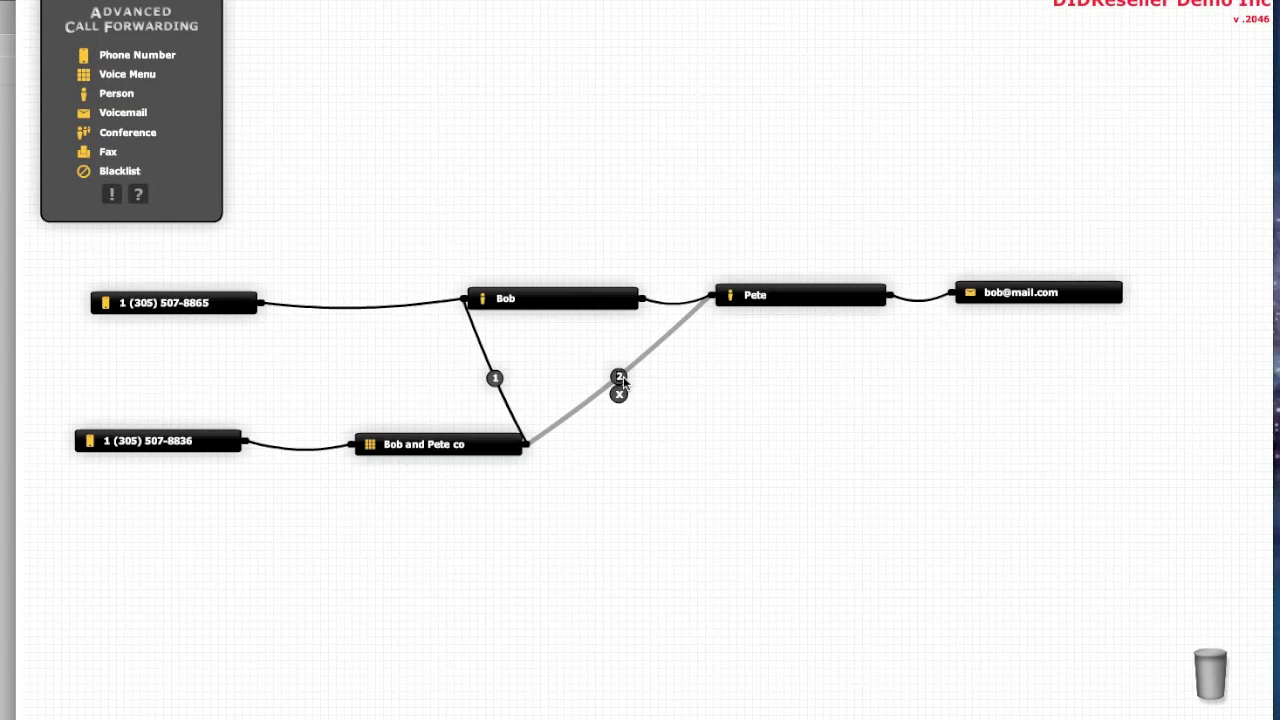
left_click(619, 377)
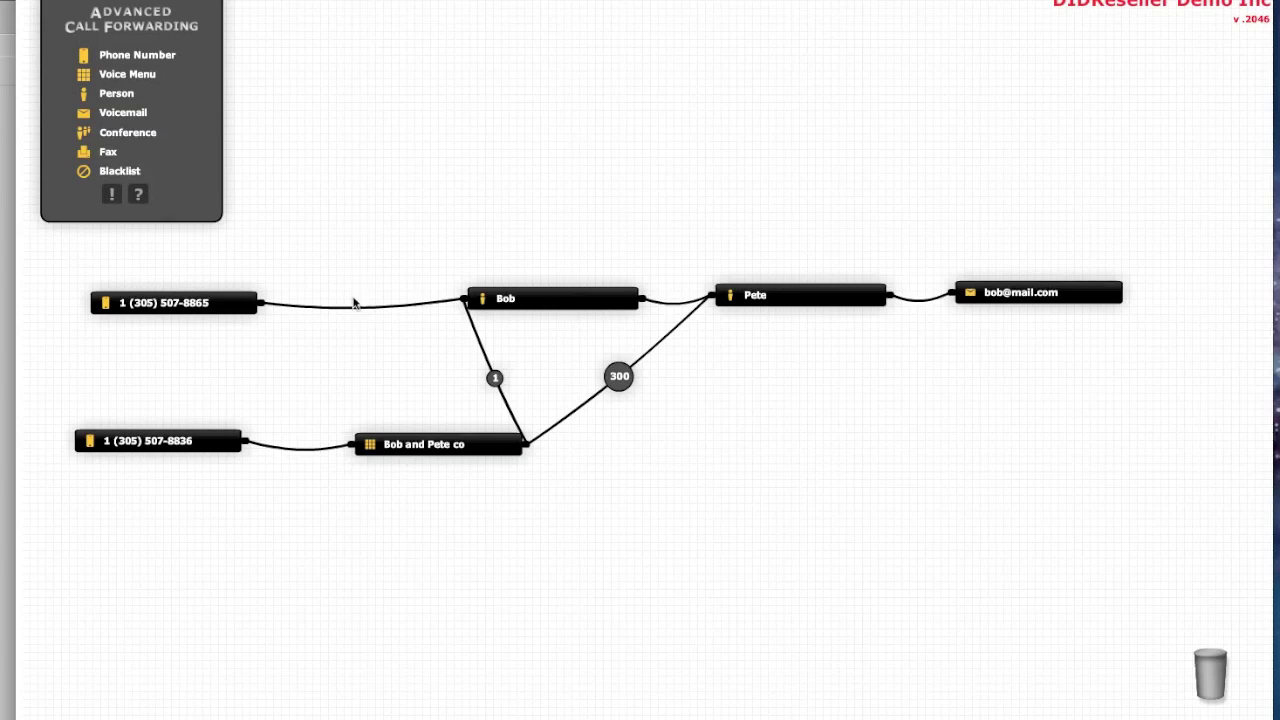
left_click_drag(434, 298, 352, 442)
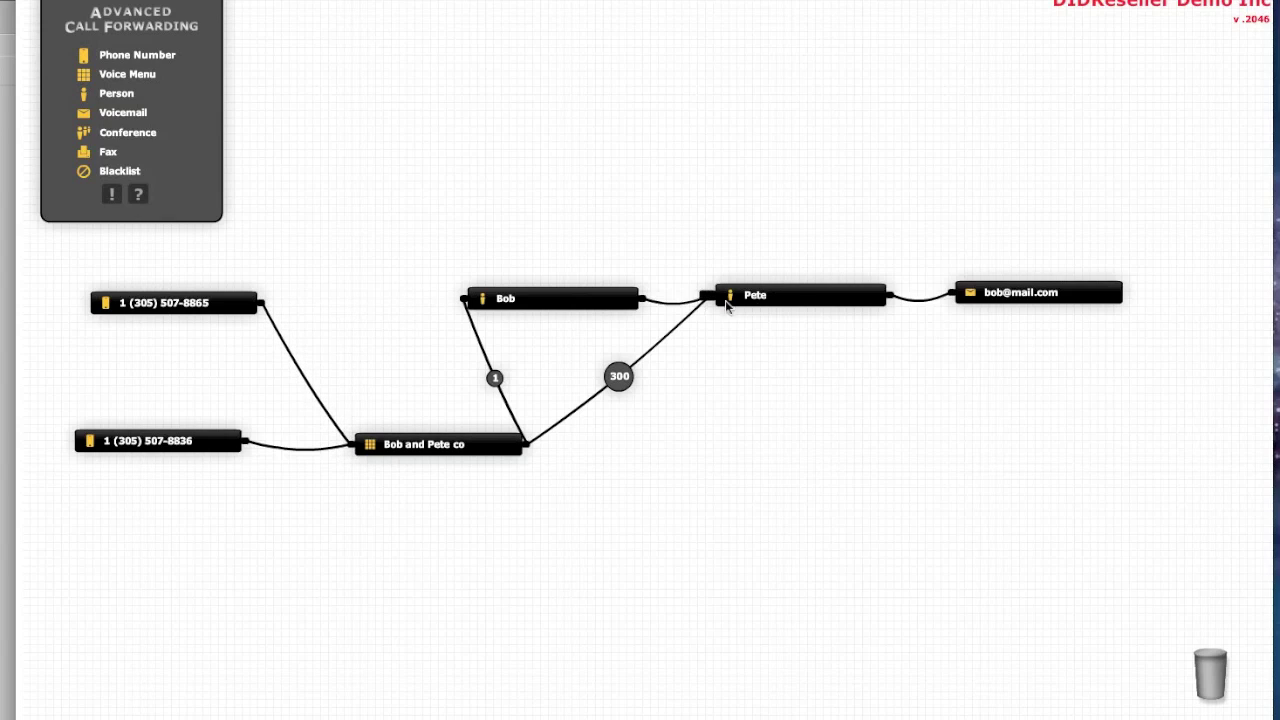
left_click_drag(780, 311, 780, 515)
mouse_move(672, 400)
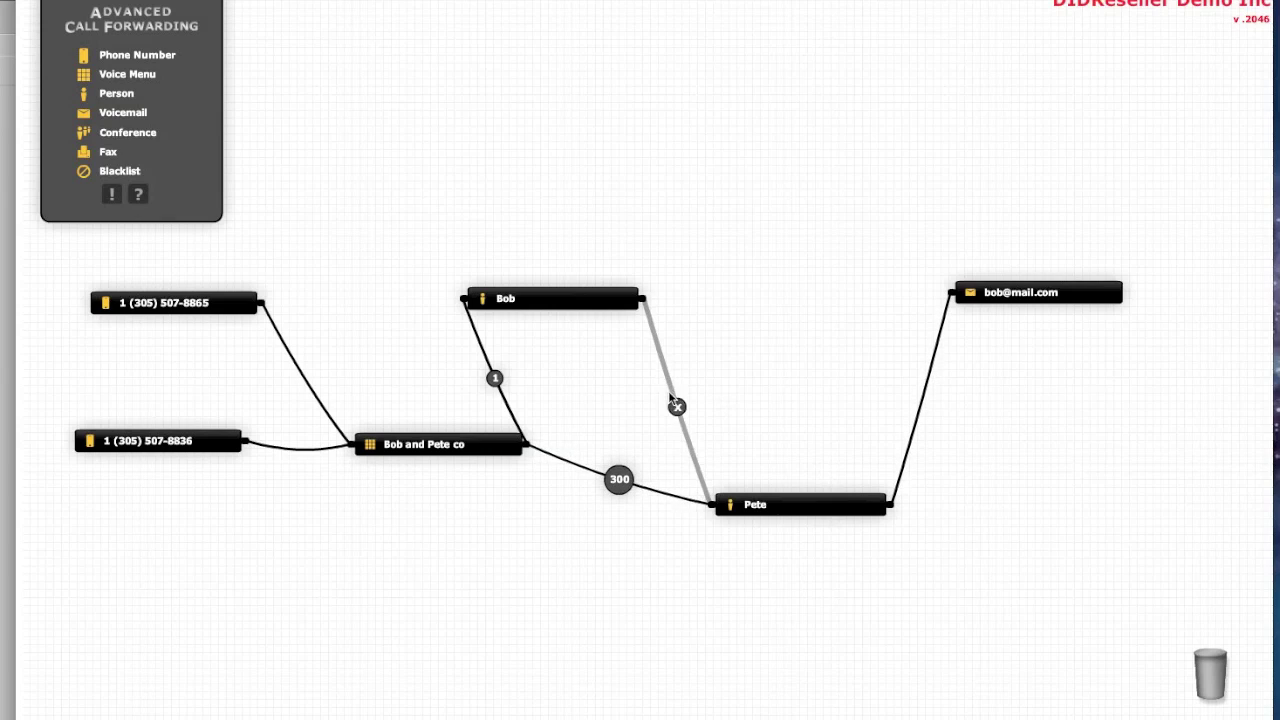
left_click_drag(666, 380, 949, 292)
left_click_drag(557, 298, 760, 302)
Rearrange the voice menu, Pete and voicemail nodes into a tidy layout
left_click_drag(457, 449, 463, 382)
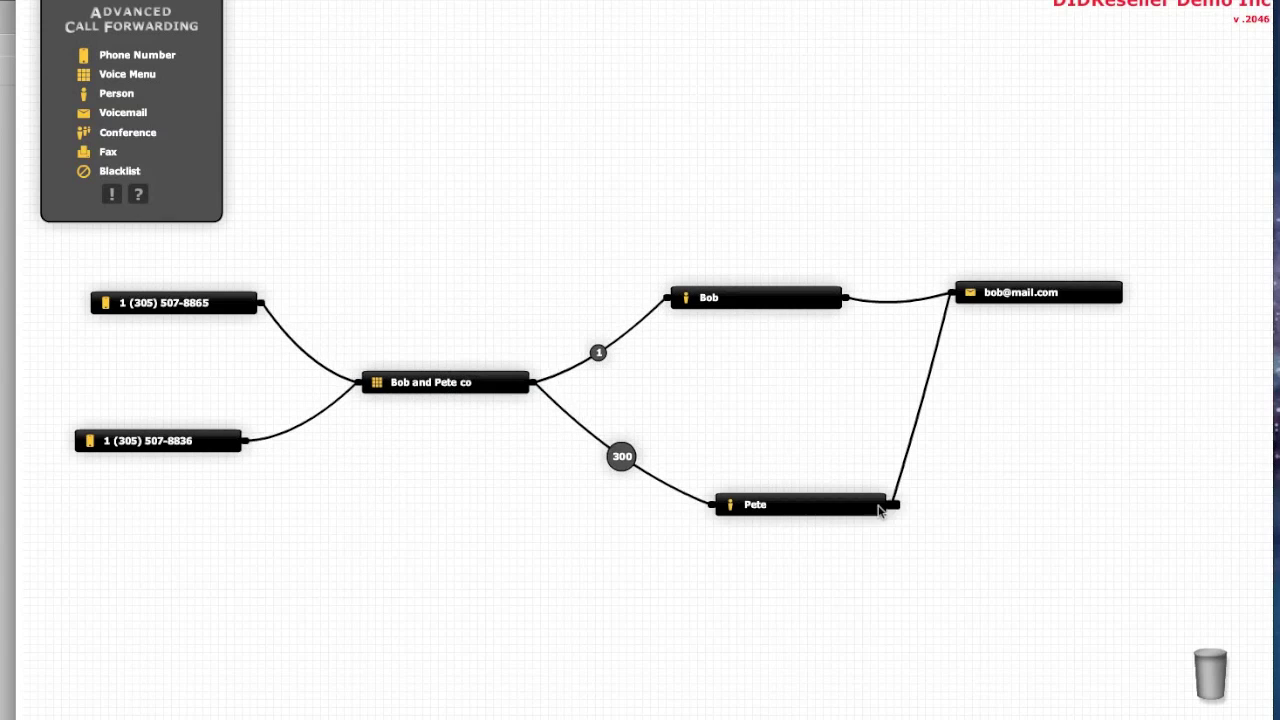
left_click_drag(814, 493, 806, 432)
left_click_drag(1100, 293, 1094, 358)
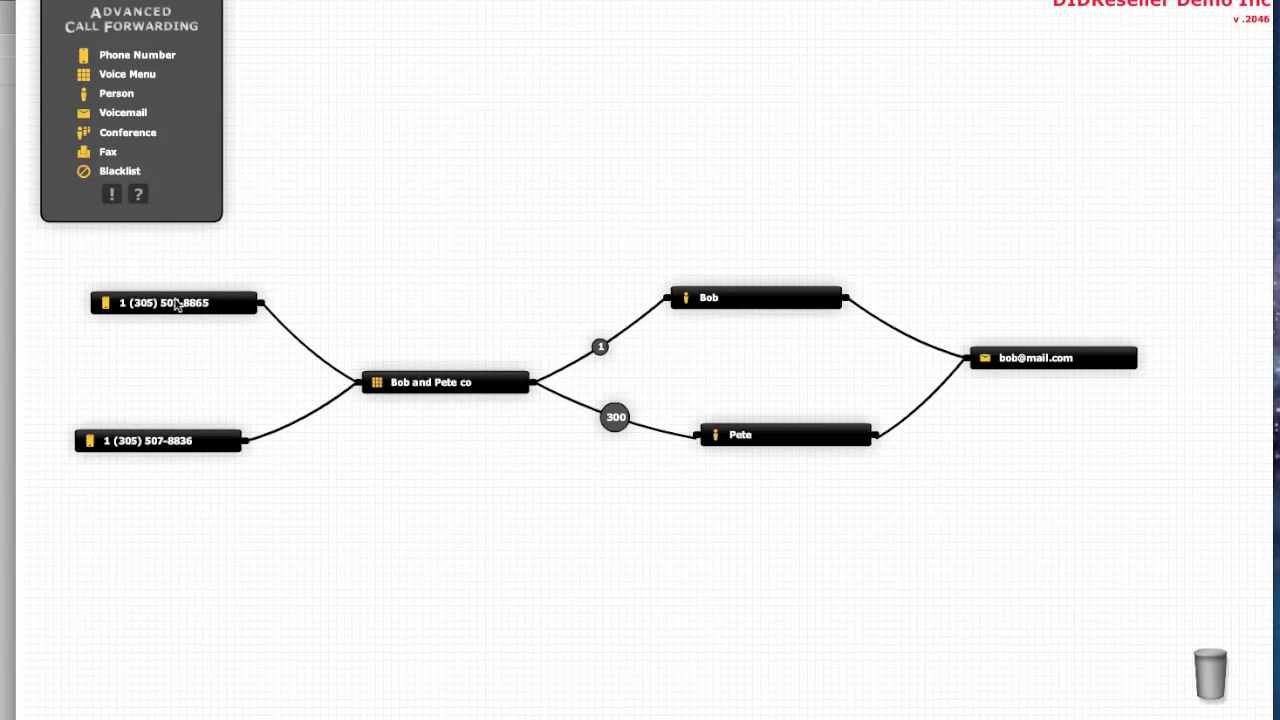
left_click_drag(176, 304, 1184, 667)
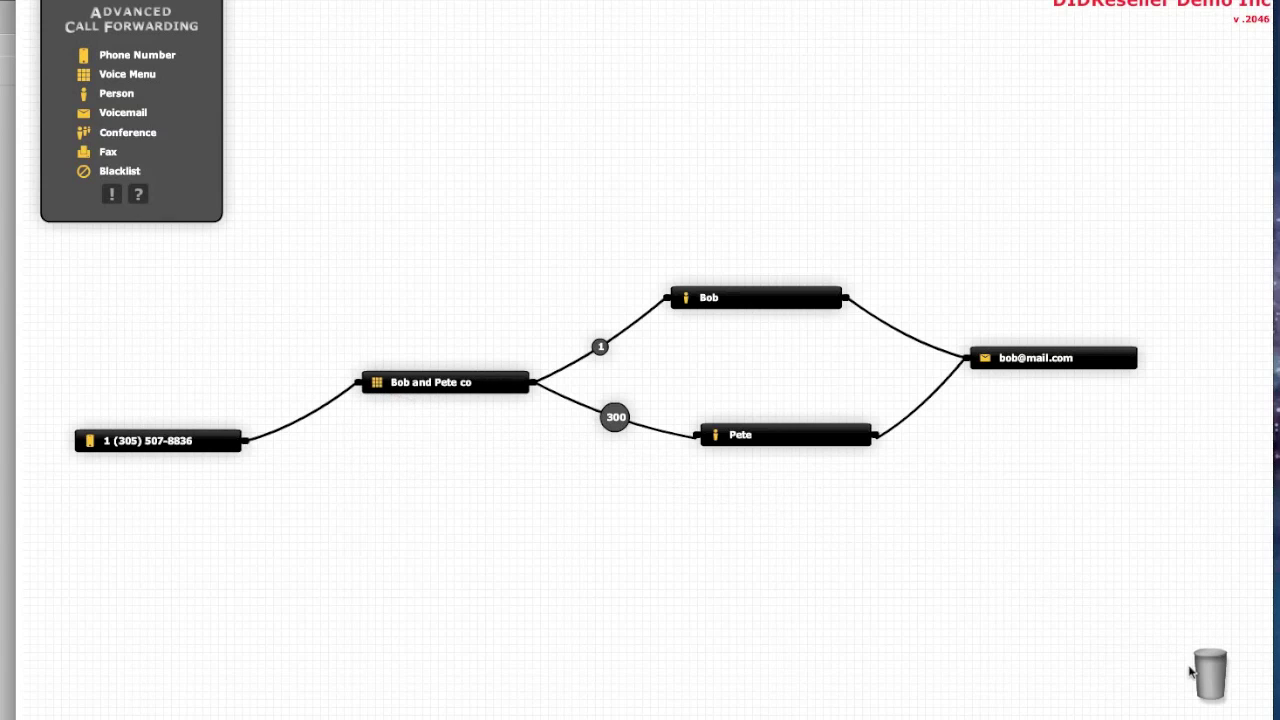
left_click_drag(179, 444, 183, 368)
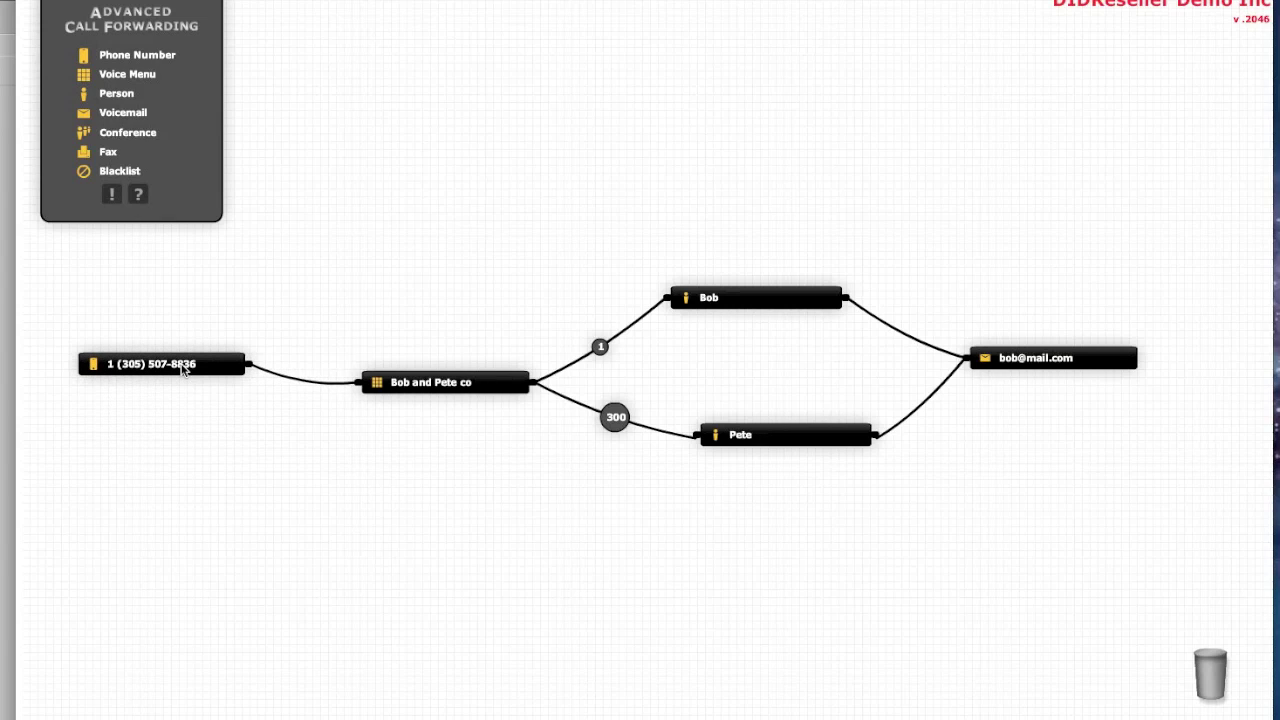